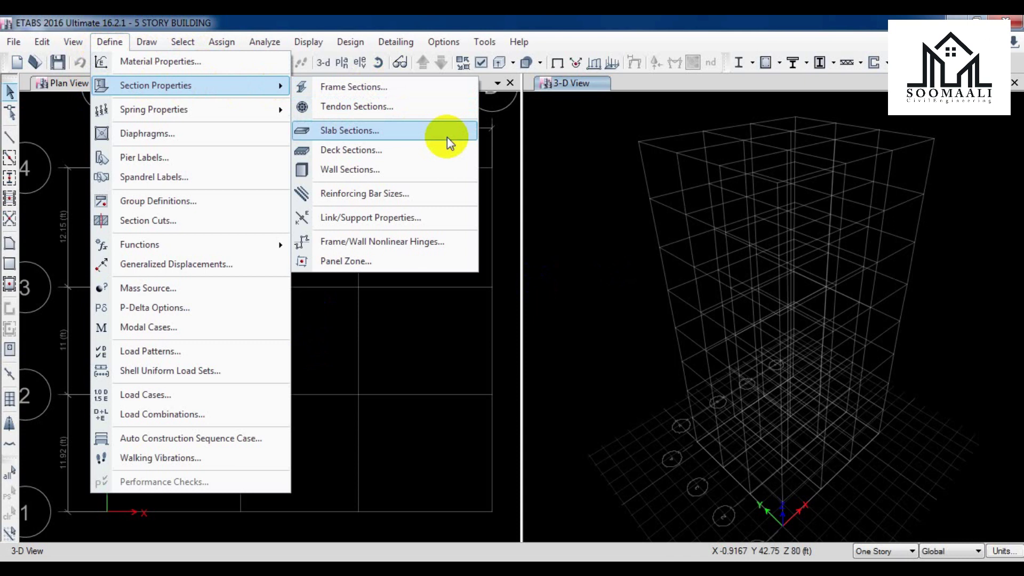
Set up quick column drawing with the column 1(15x20) section as the property.
click(586, 146)
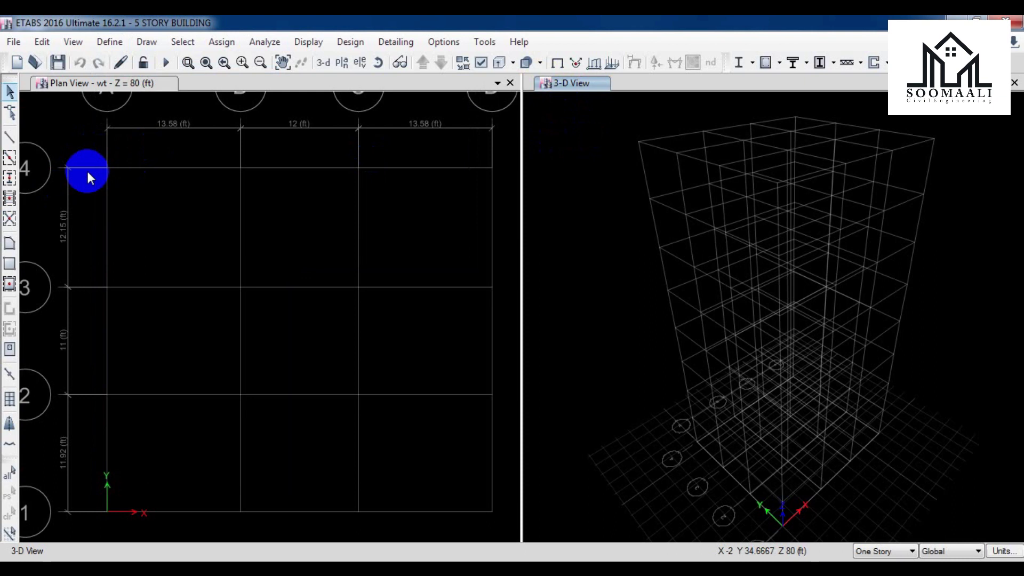
click(9, 179)
drag(469, 143, 739, 126)
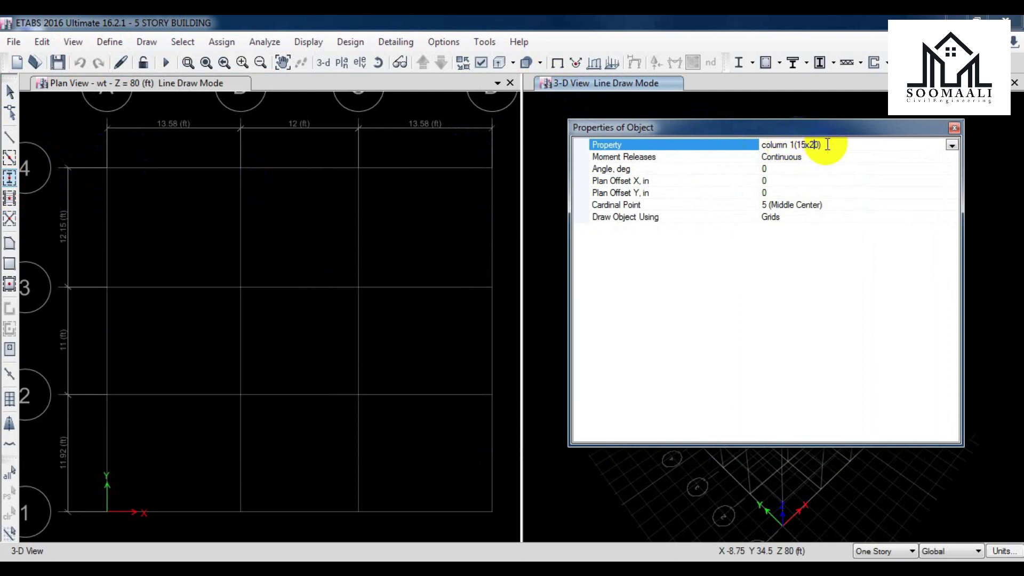
click(953, 145)
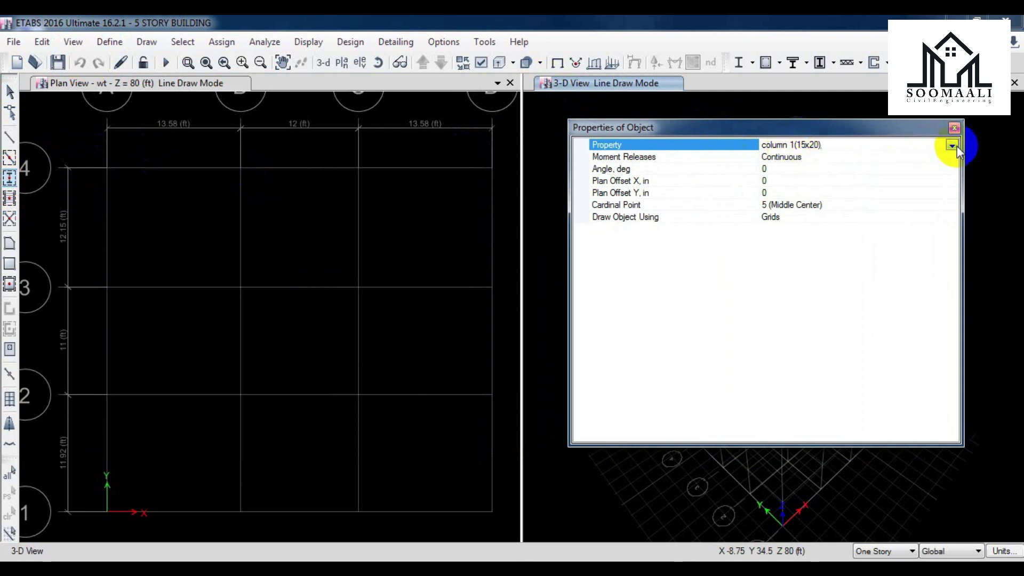
click(951, 145)
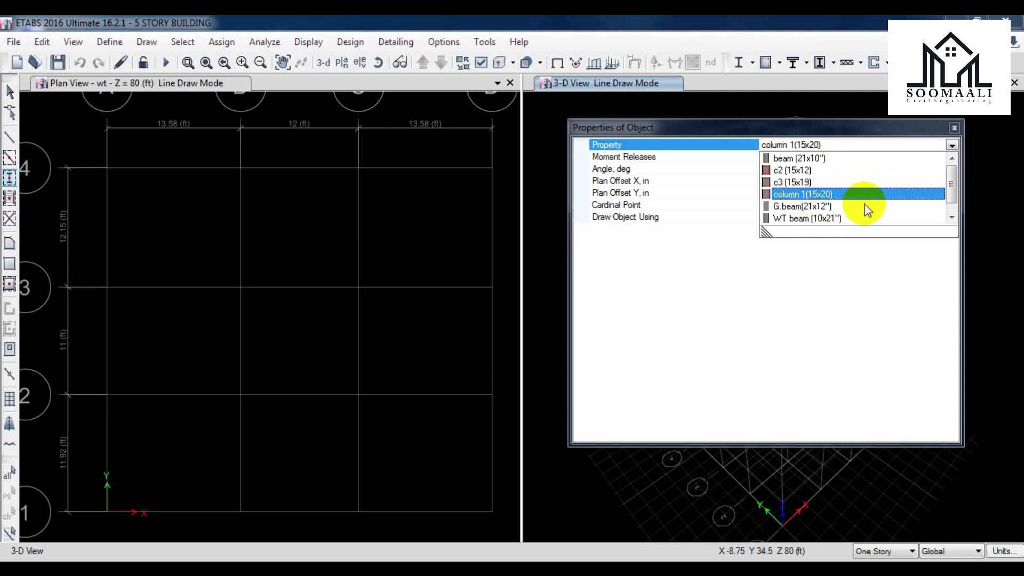
scroll(864, 207, down, 1)
scroll(834, 165, up, 1)
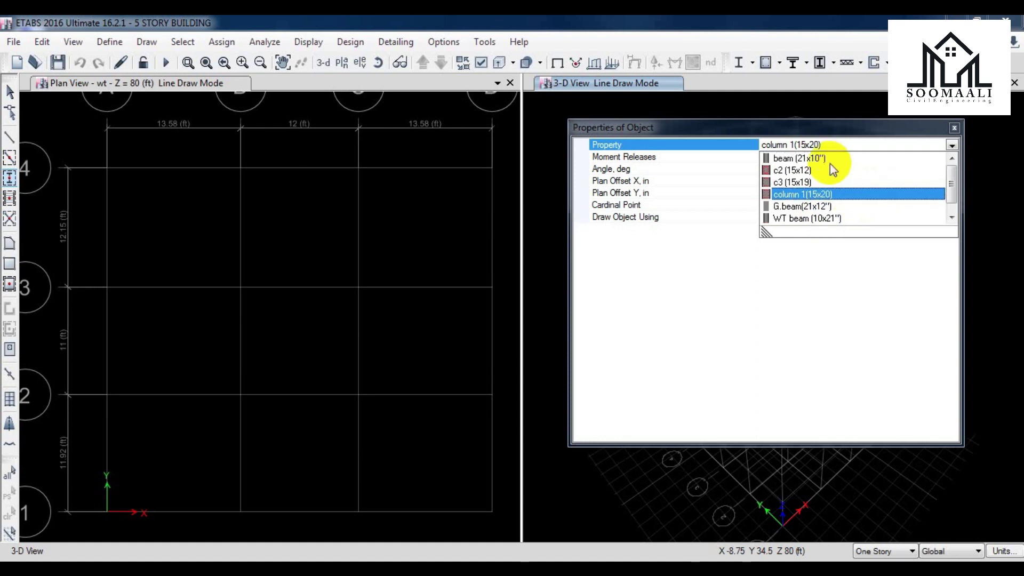
click(804, 195)
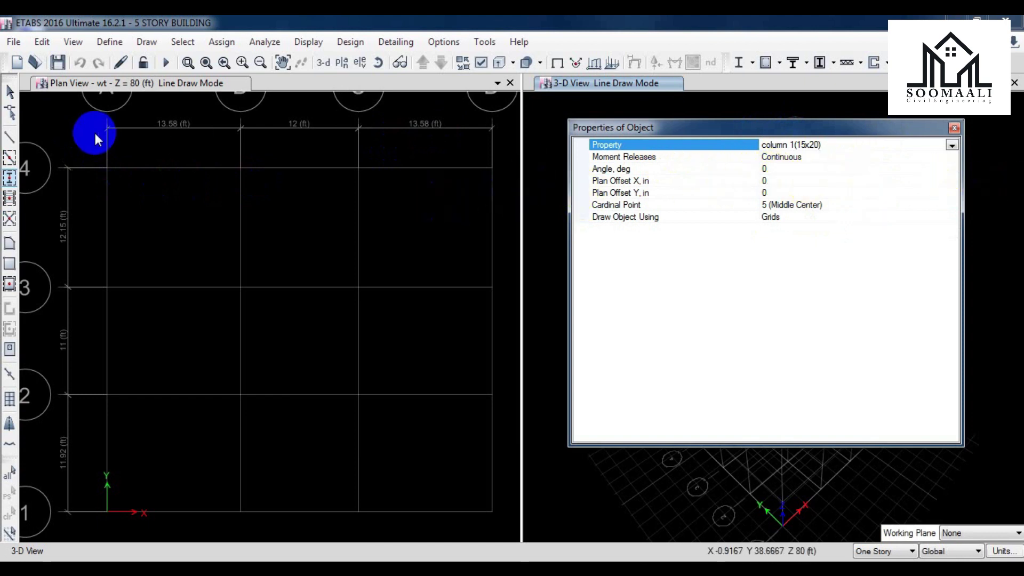
click(105, 167)
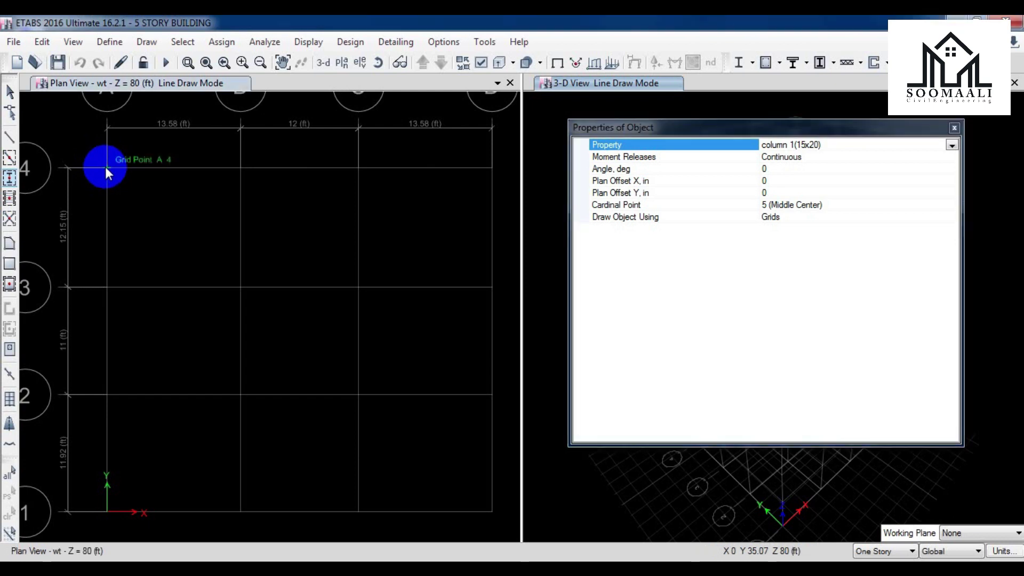
middle_drag(191, 216, 178, 183)
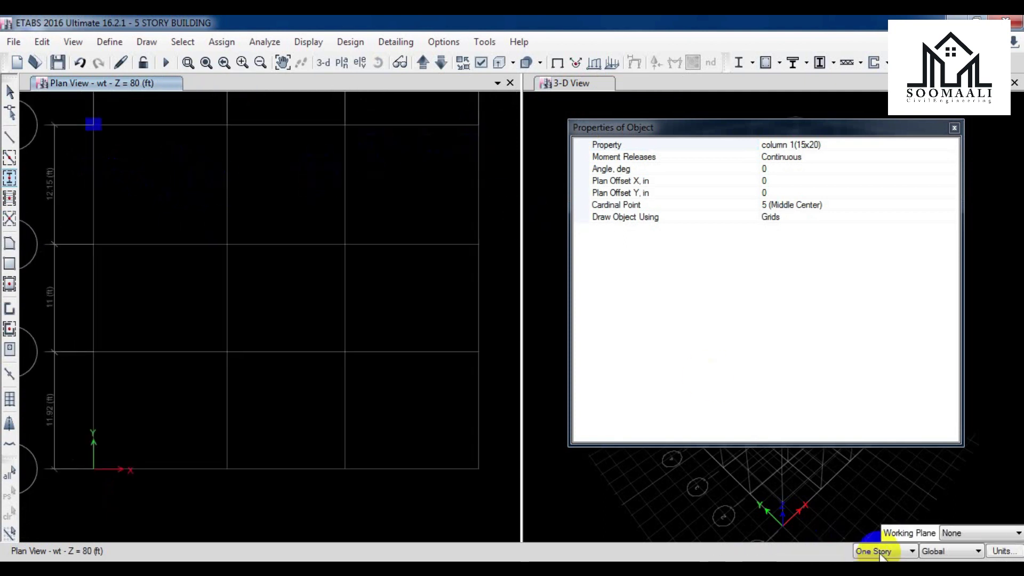
click(618, 502)
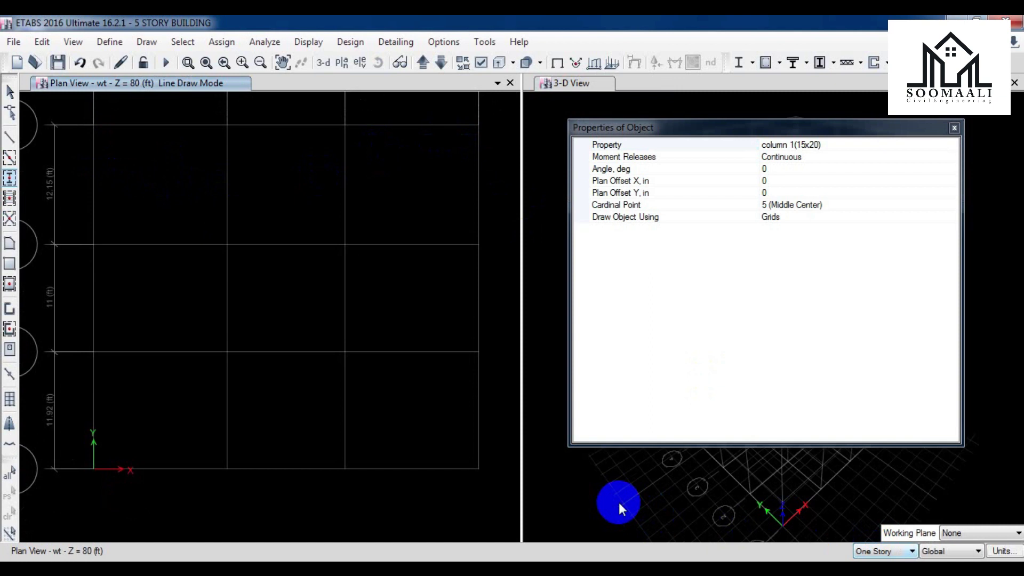
Apply drawing to All Stories and place column 1(15x20) at the four outer corner intersections of the grid.
click(898, 559)
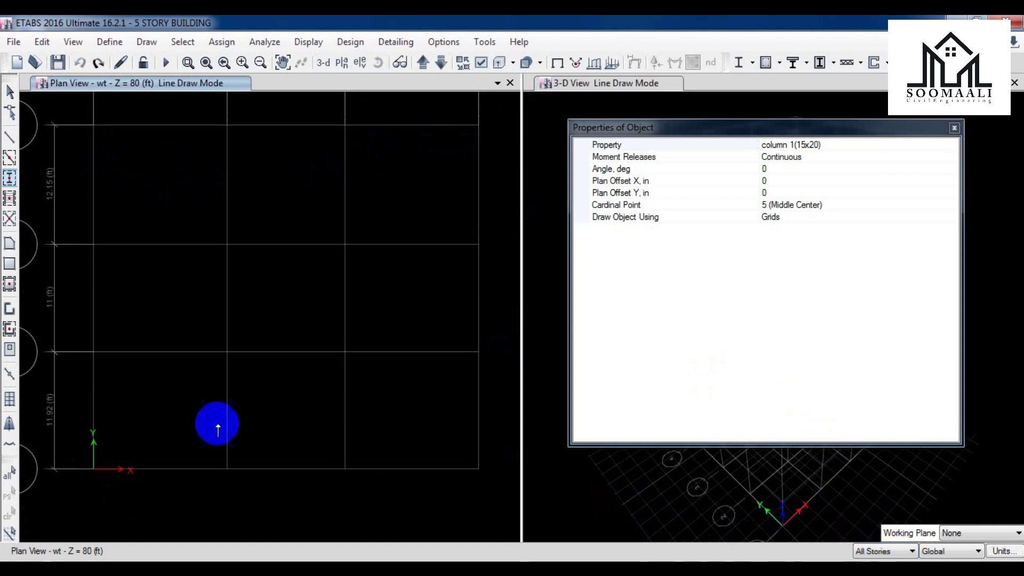
drag(81, 113, 121, 145)
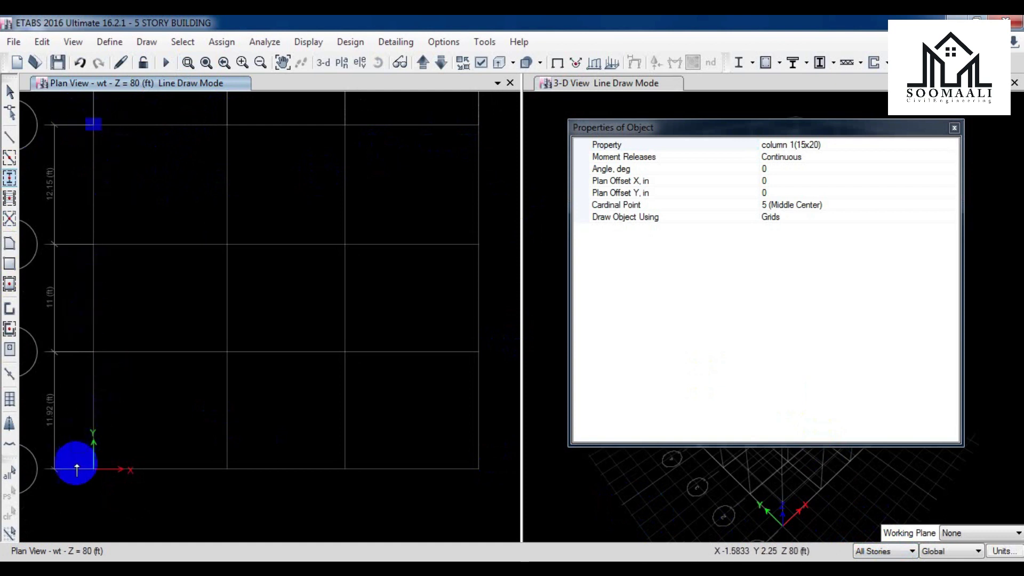
click(93, 469)
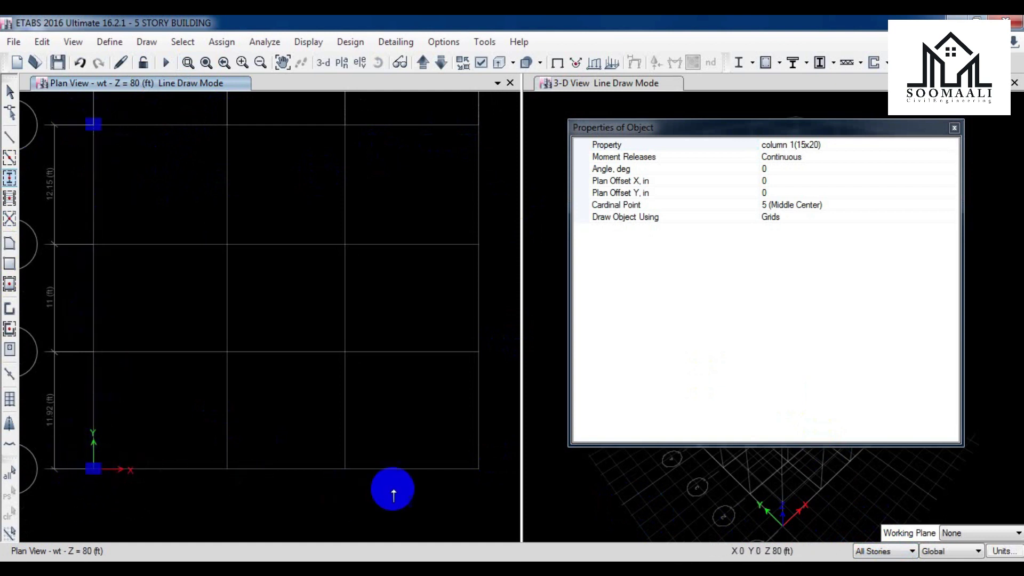
click(478, 468)
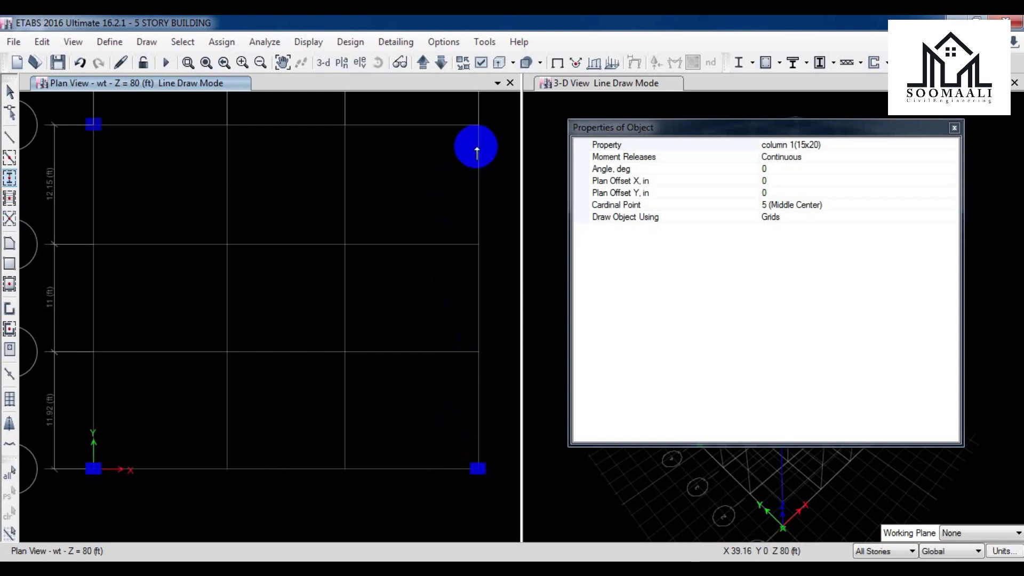
click(479, 125)
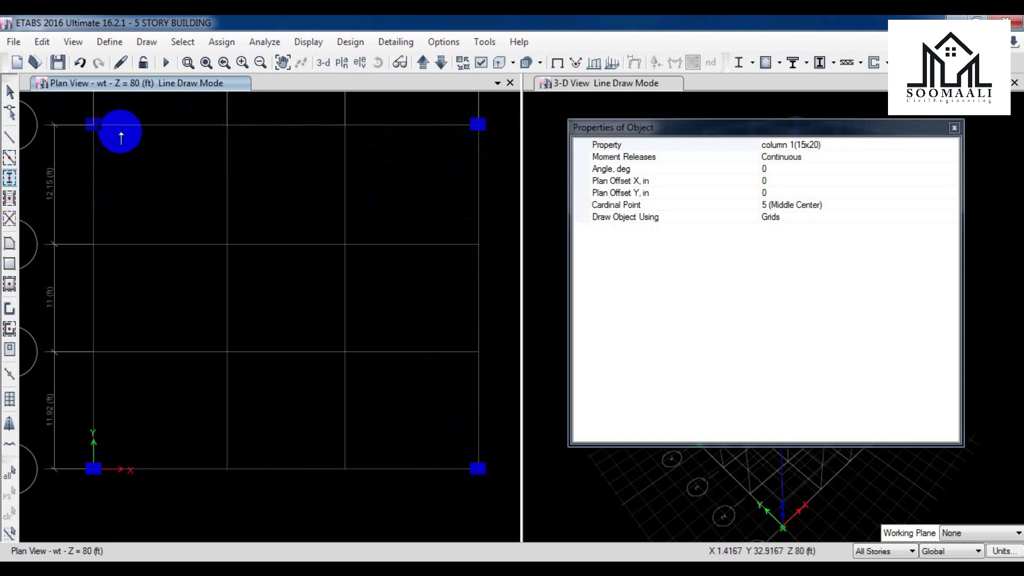
Place c2 (15x12) columns at the intermediate grid intersections along all four perimeter edges.
click(835, 145)
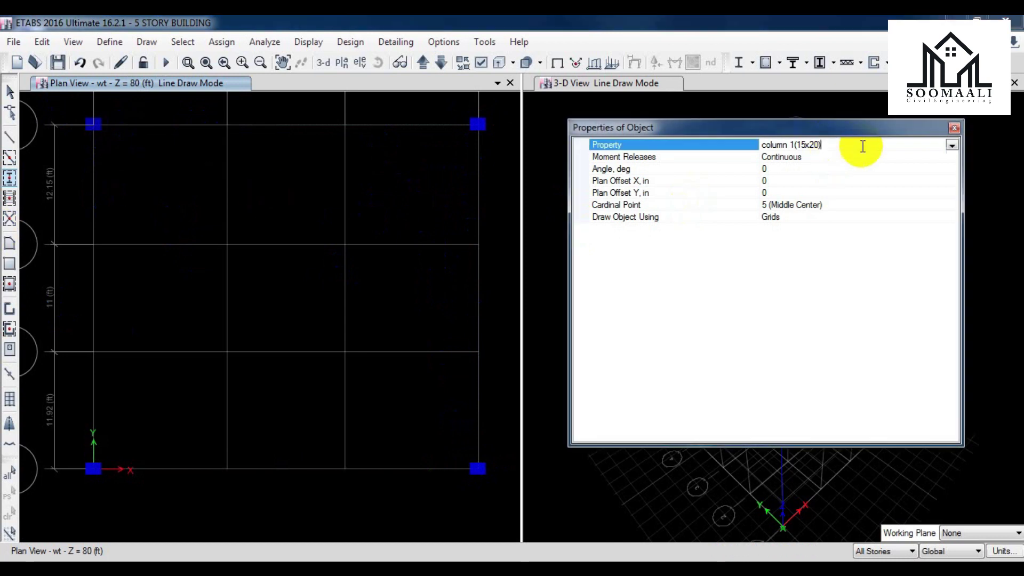
click(952, 145)
click(800, 178)
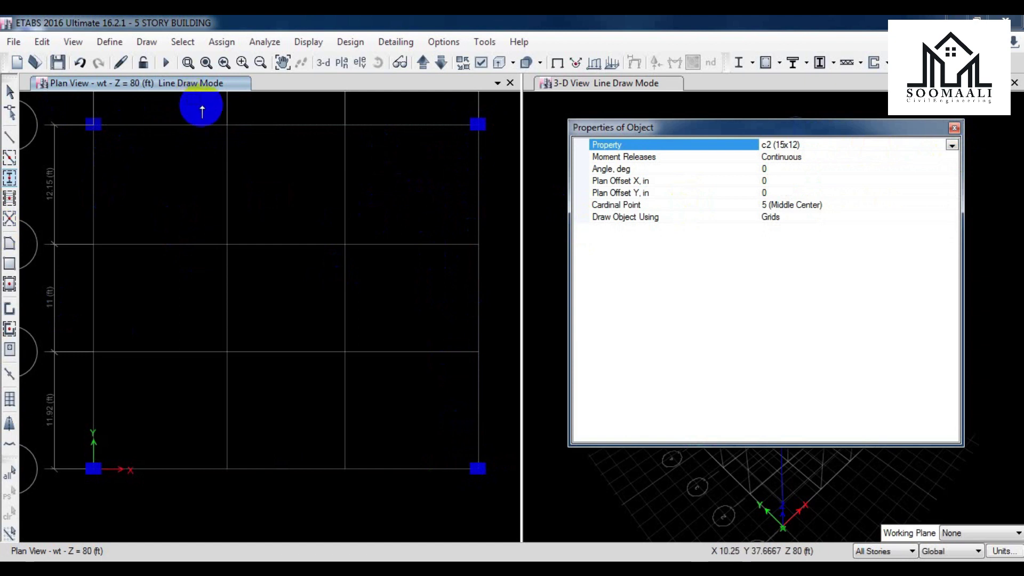
key(Escape)
drag(218, 148, 402, 197)
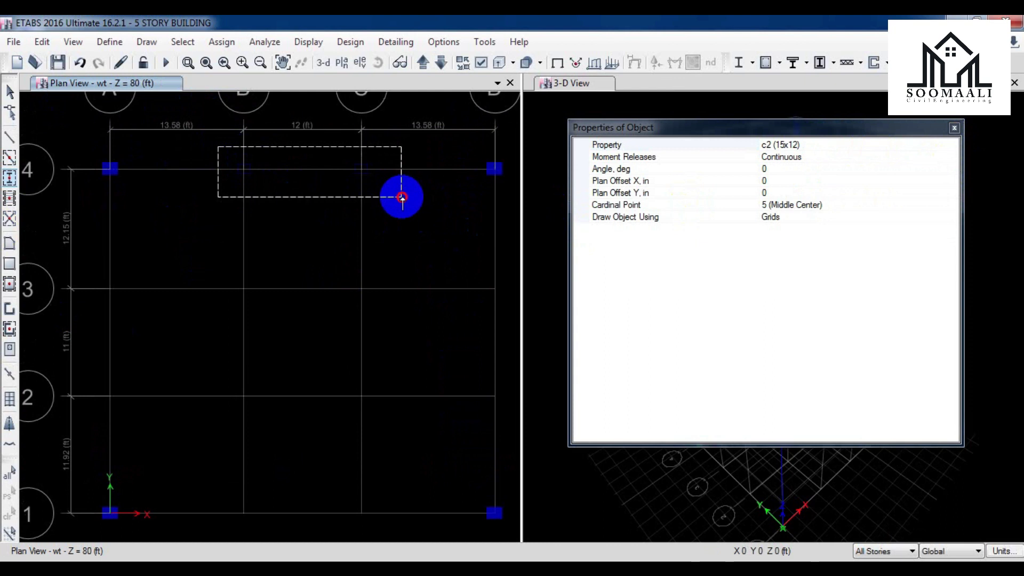
drag(402, 197, 402, 197)
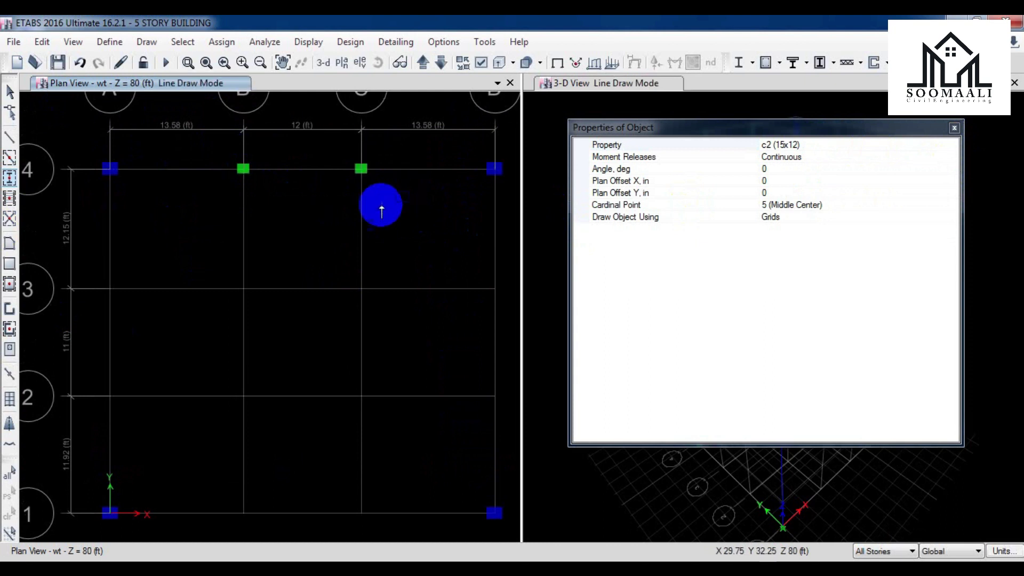
key(Escape)
mouse_move(101, 190)
mouse_down()
mouse_move(119, 343)
mouse_move(135, 361)
mouse_up()
drag(213, 389, 379, 474)
drag(479, 158, 511, 346)
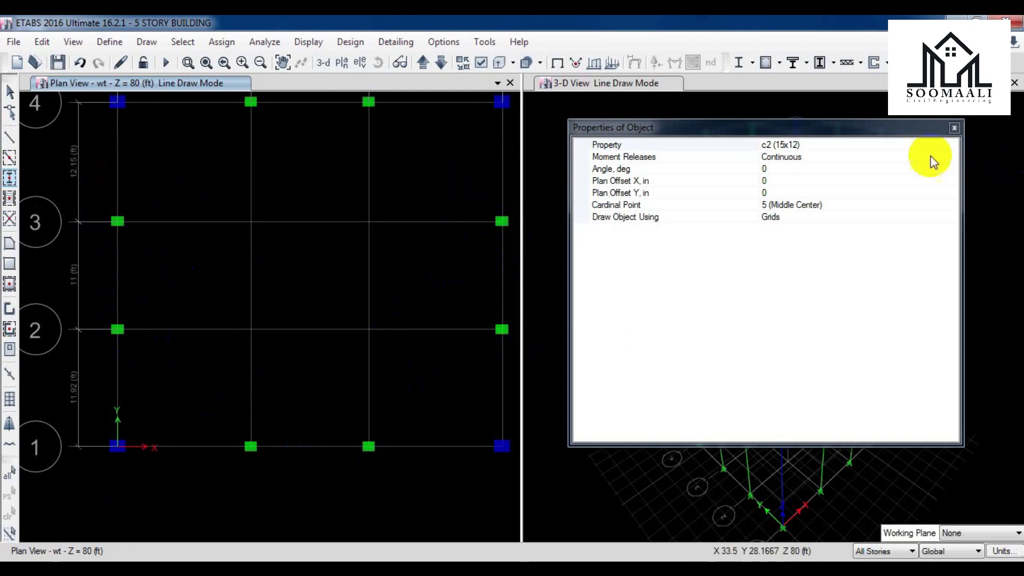
Place c3 (15x19) columns at the four interior grid intersections and finish column drawing.
click(876, 147)
click(952, 145)
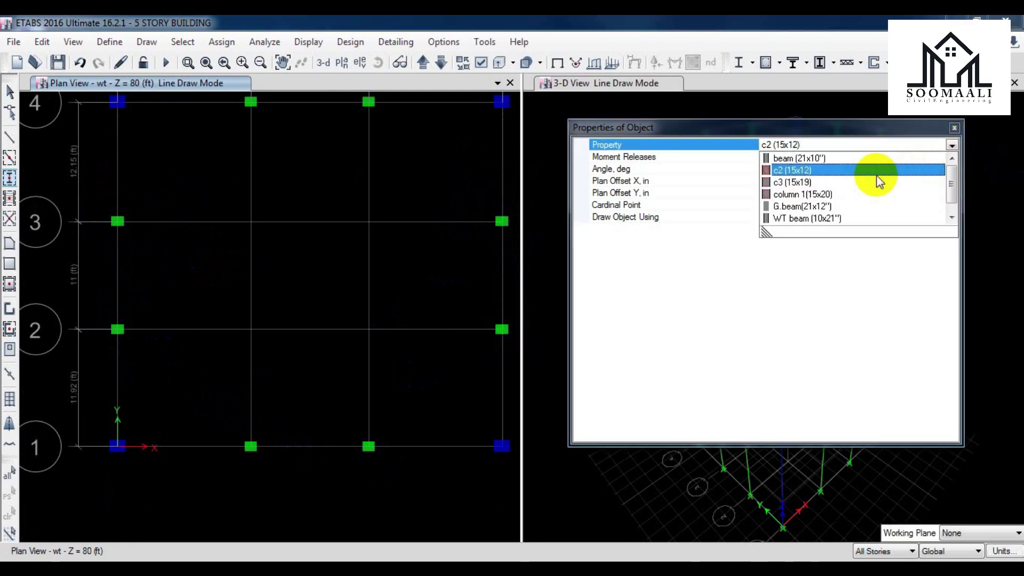
click(827, 181)
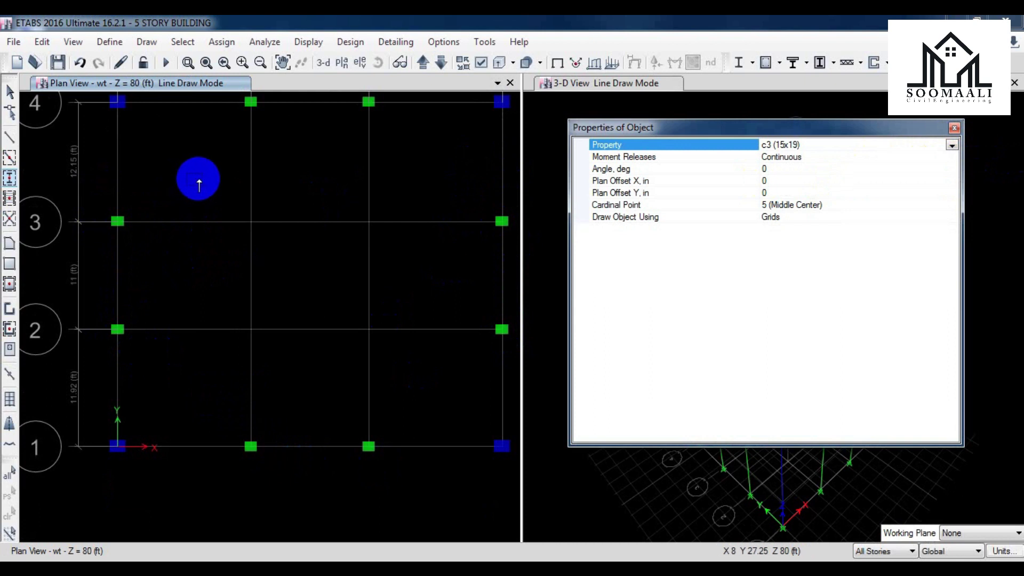
drag(202, 167, 439, 398)
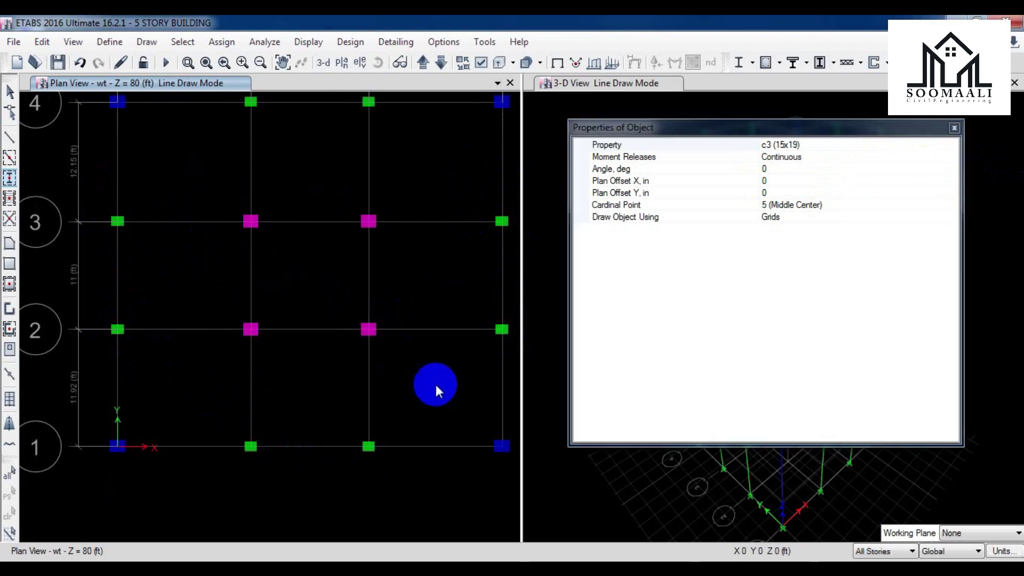
click(954, 128)
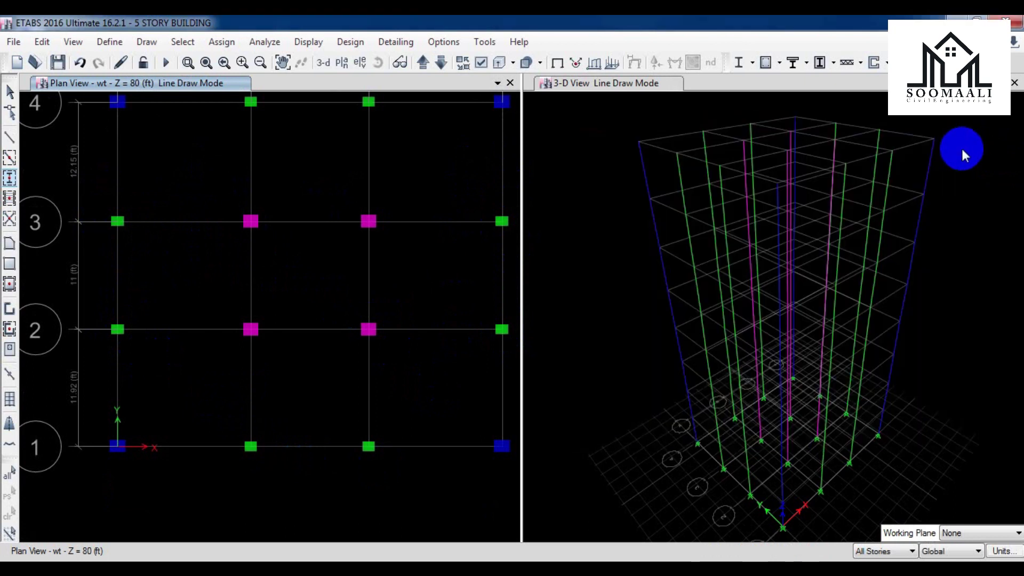
key(Escape)
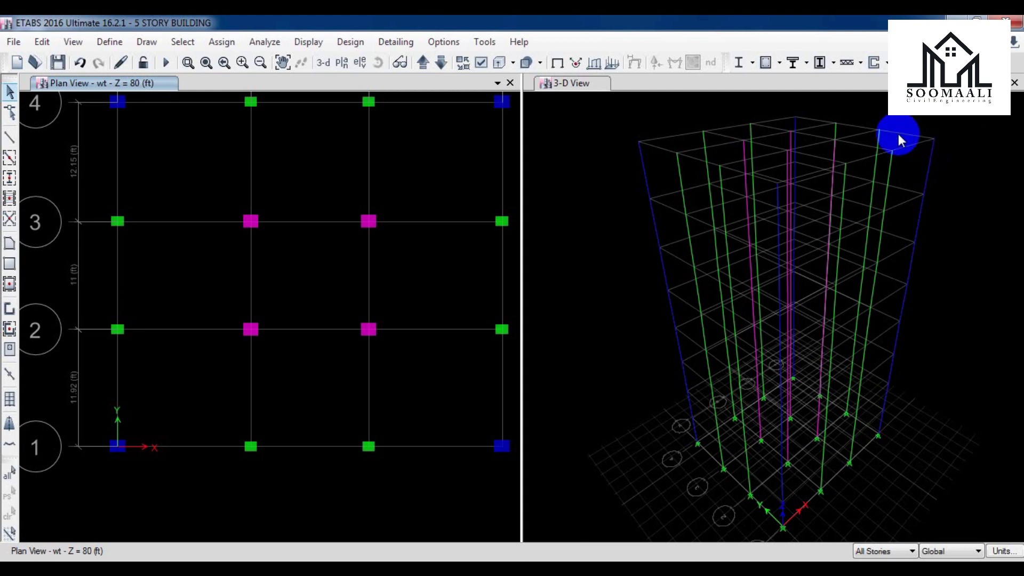
Limit editing to One Story and show the GF plan at Z = 10 ft.
middle_drag(162, 289, 142, 321)
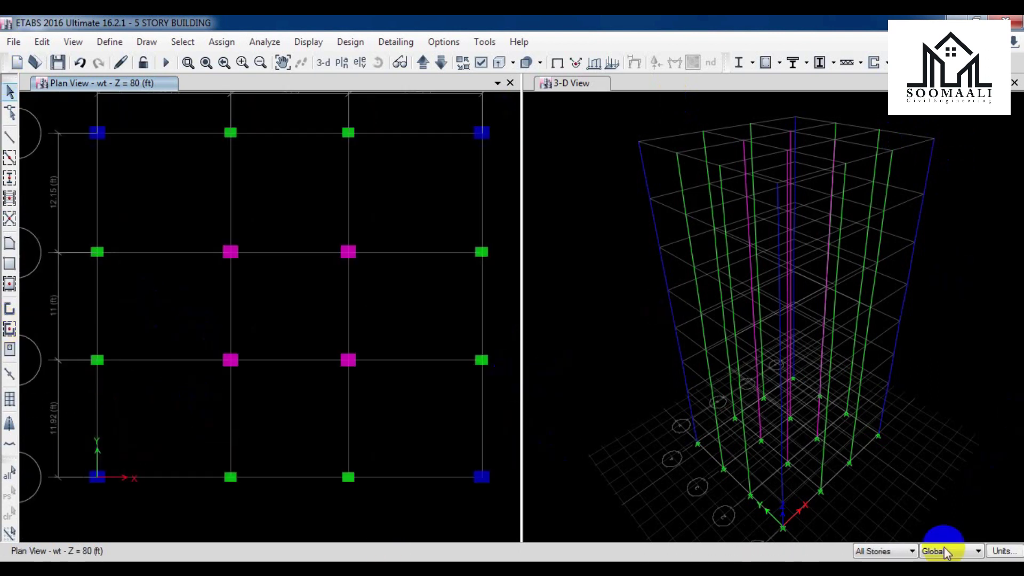
click(889, 566)
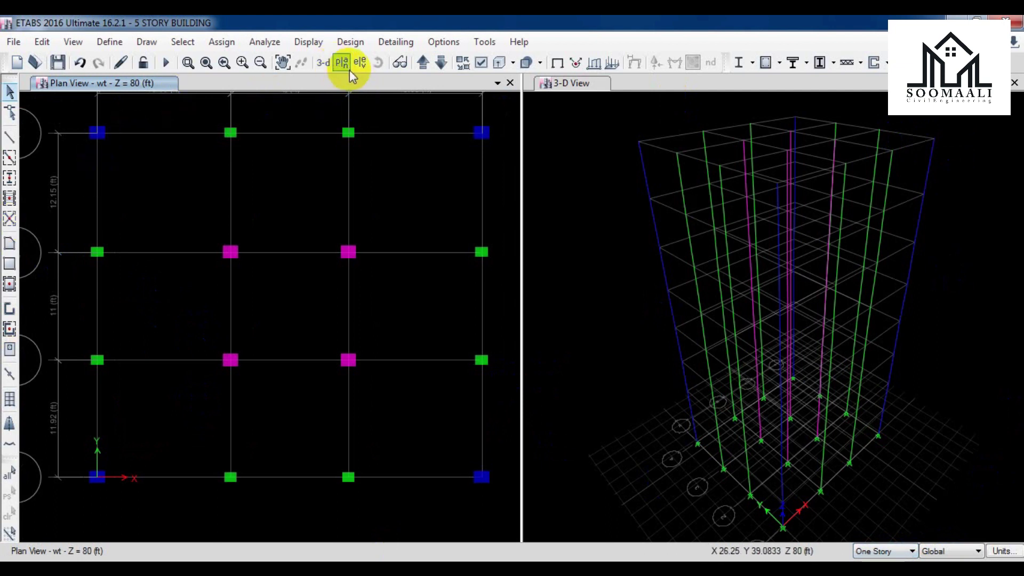
click(421, 63)
click(421, 63)
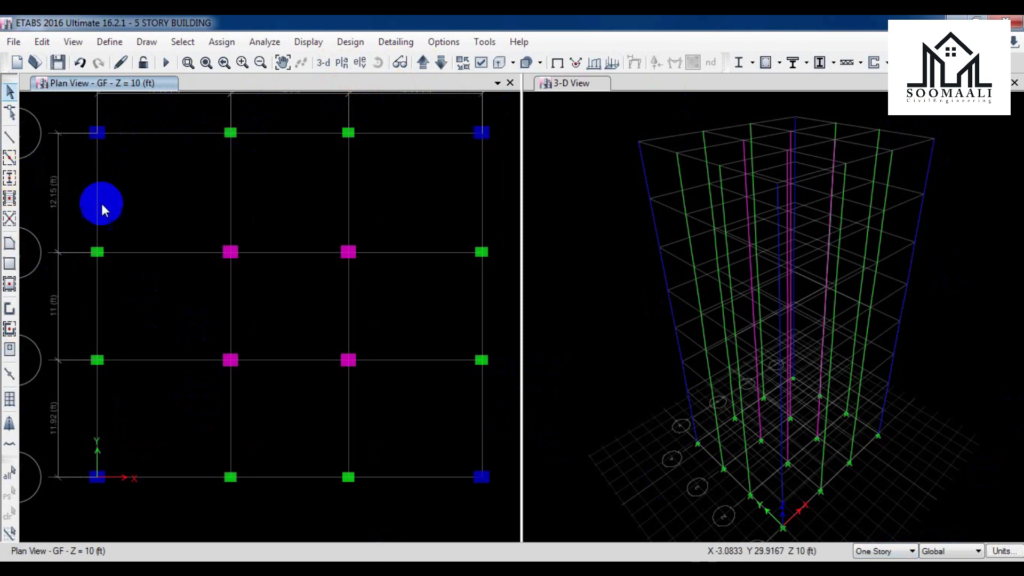
Quick-draw G.beam(21x12") beams along all grid lines of the GF plan and close the object properties.
click(10, 158)
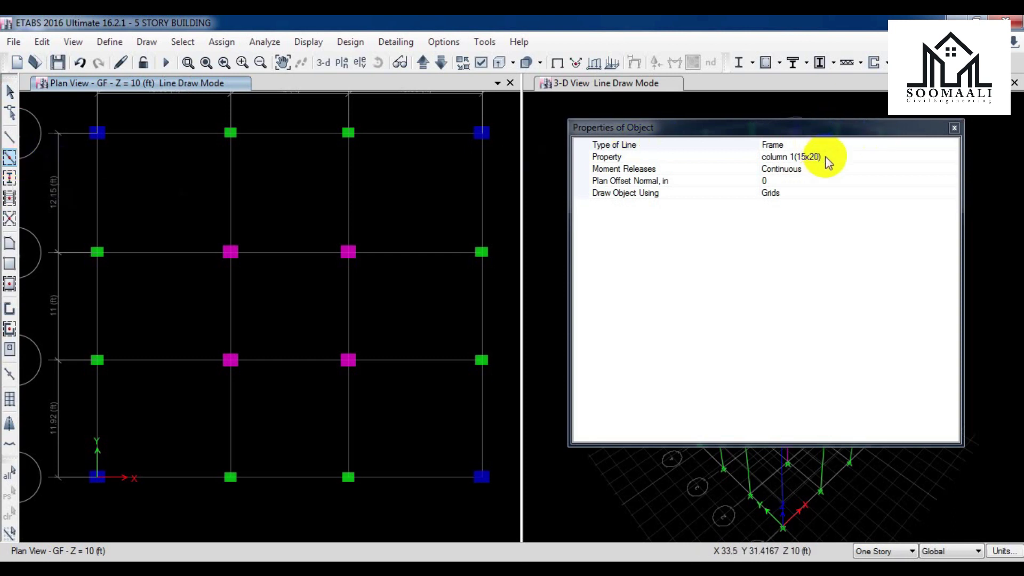
click(832, 157)
click(951, 157)
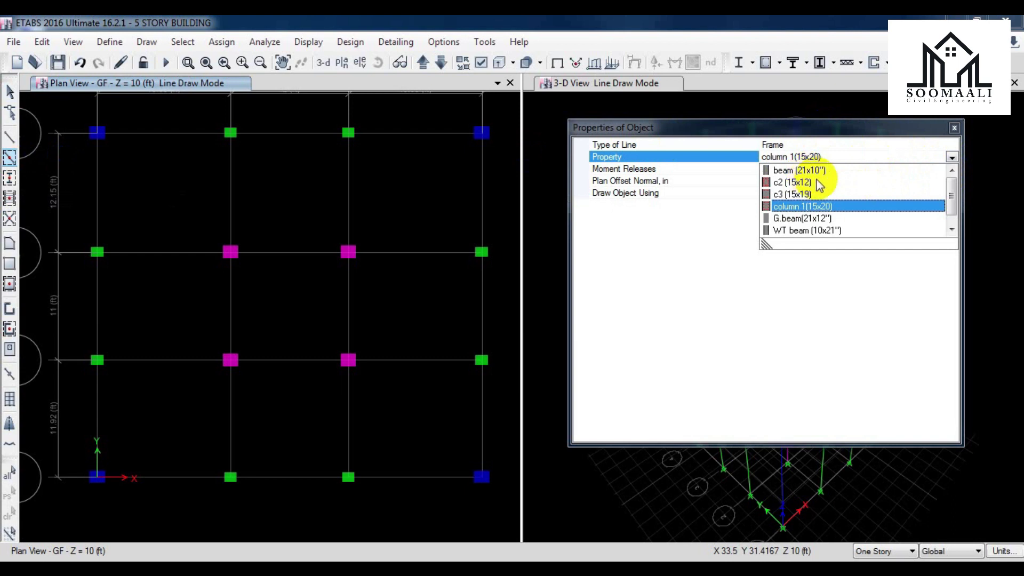
click(825, 219)
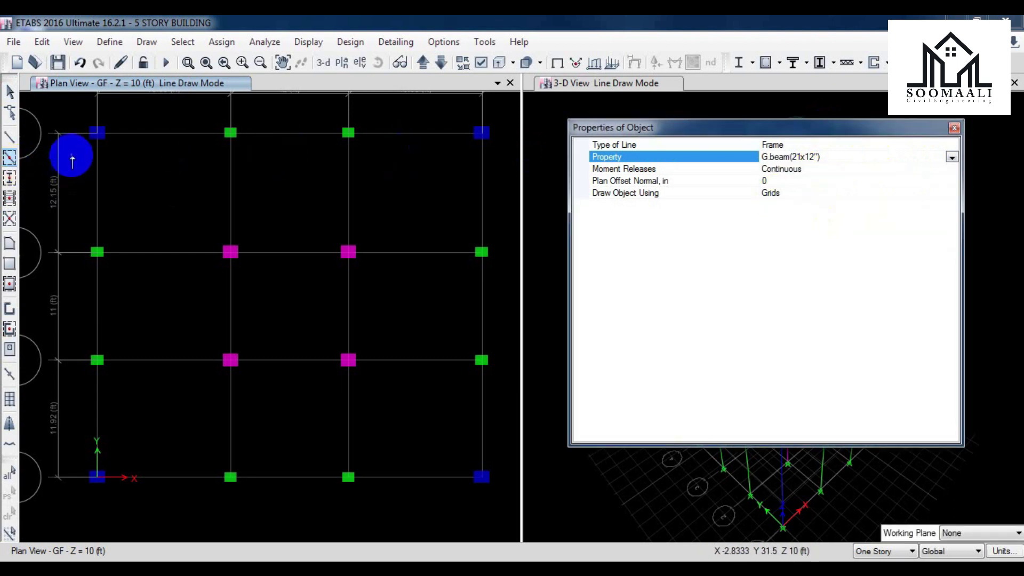
mouse_move(72, 110)
mouse_down()
mouse_move(112, 165)
mouse_move(272, 286)
mouse_up()
drag(405, 362, 504, 499)
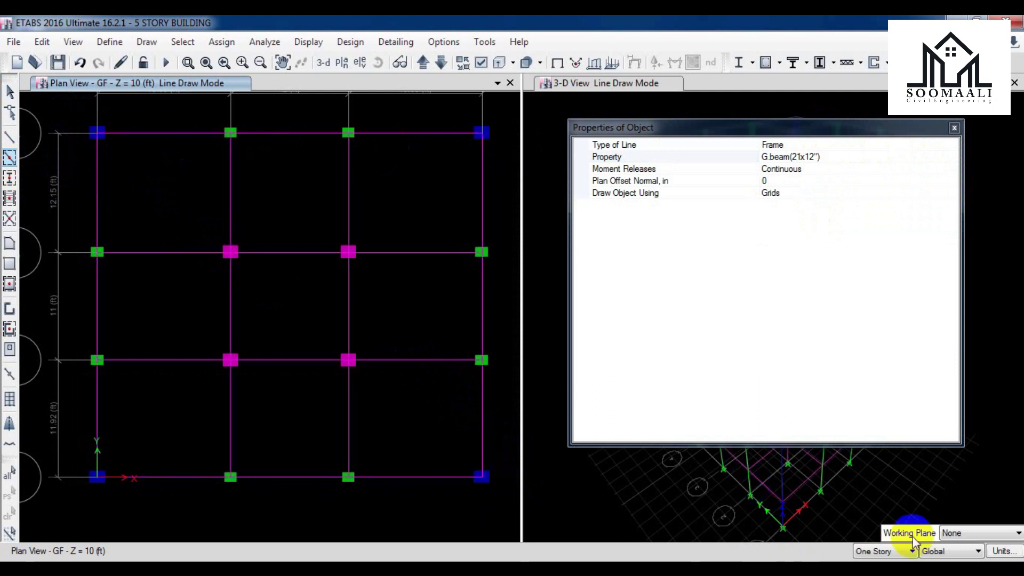
drag(761, 130, 360, 494)
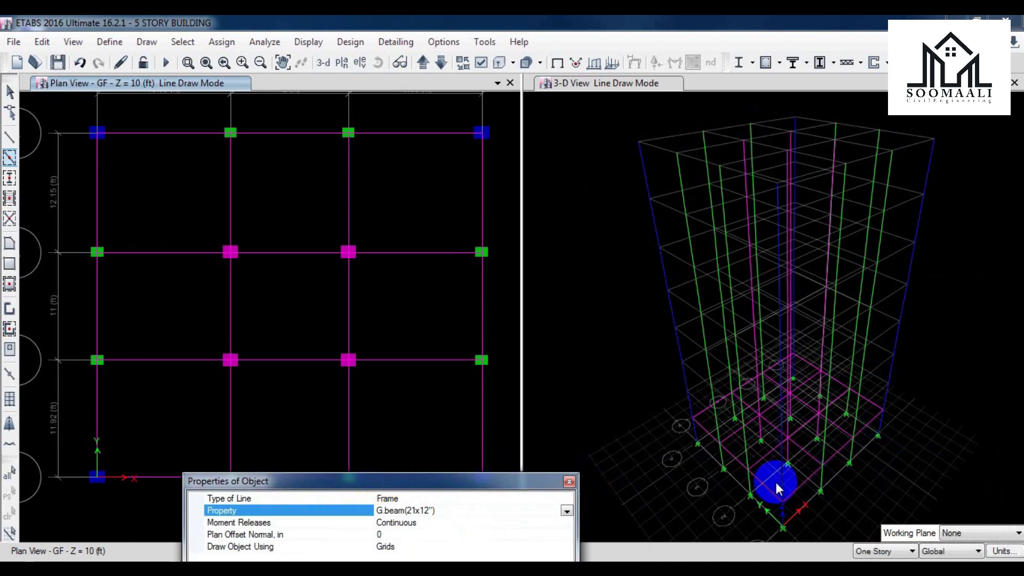
click(569, 481)
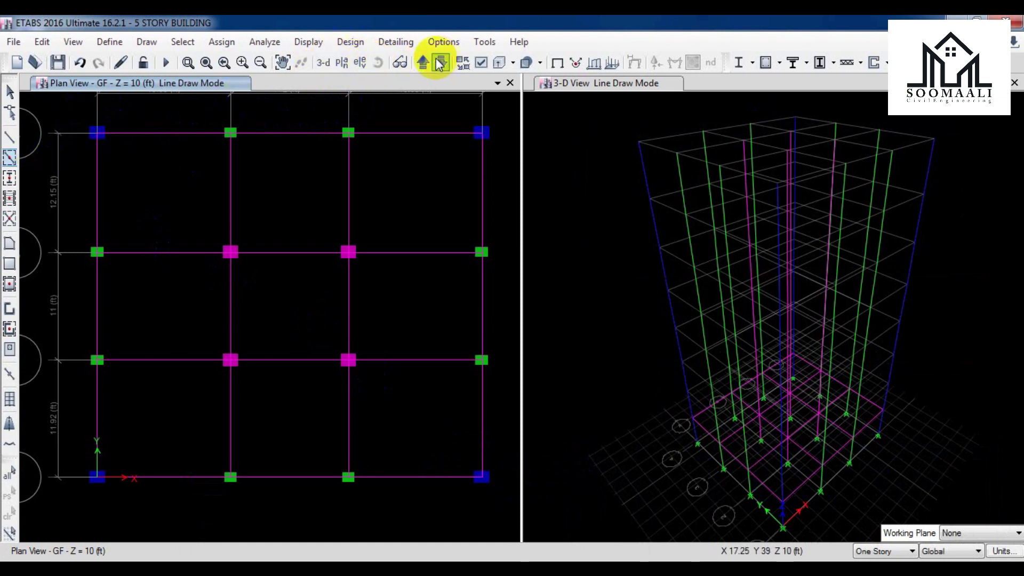
Show the Story1 plan at Z = 20 ft and set the quick-draw frame property to beam (21x10").
click(423, 62)
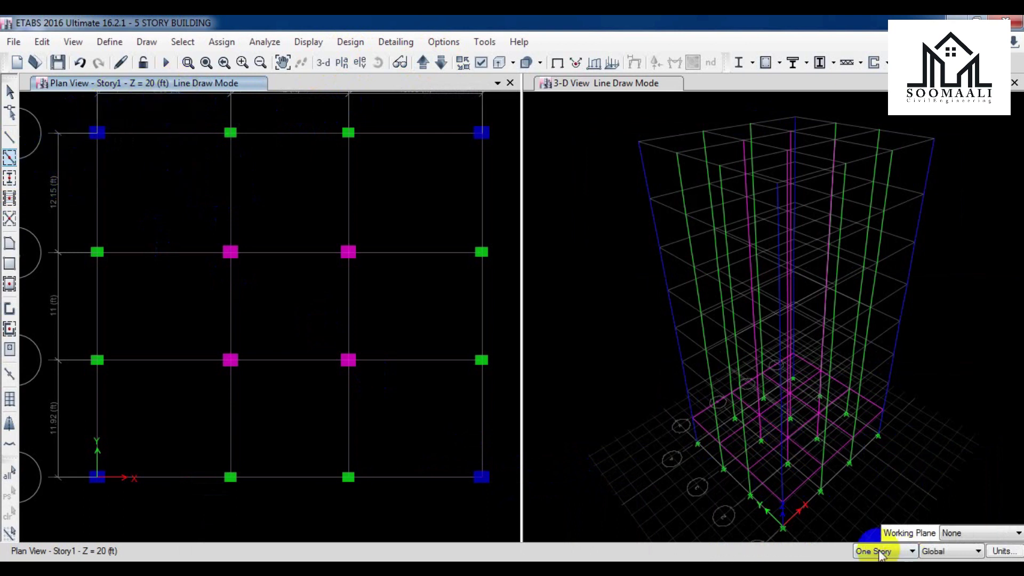
click(10, 159)
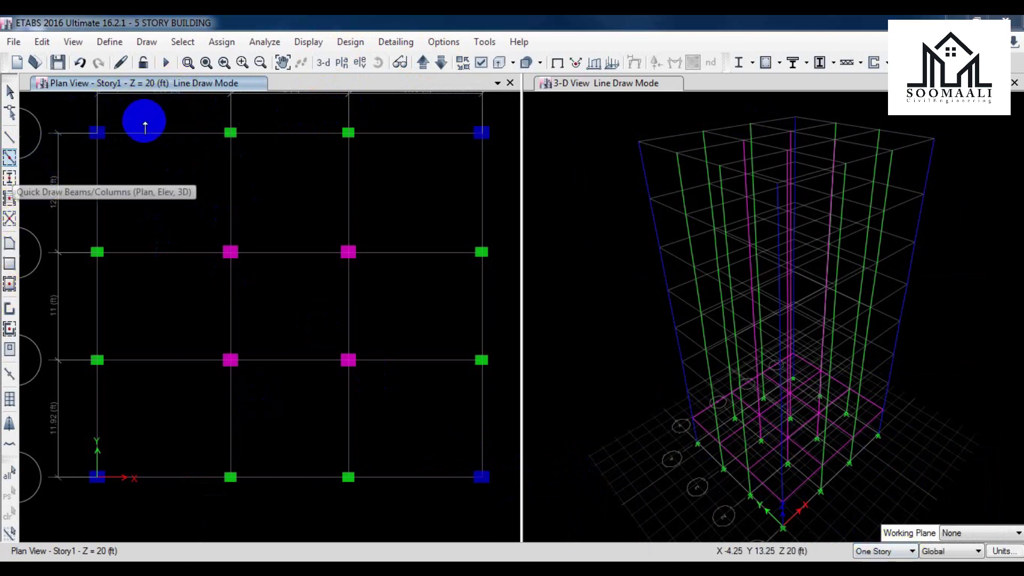
drag(331, 275, 711, 127)
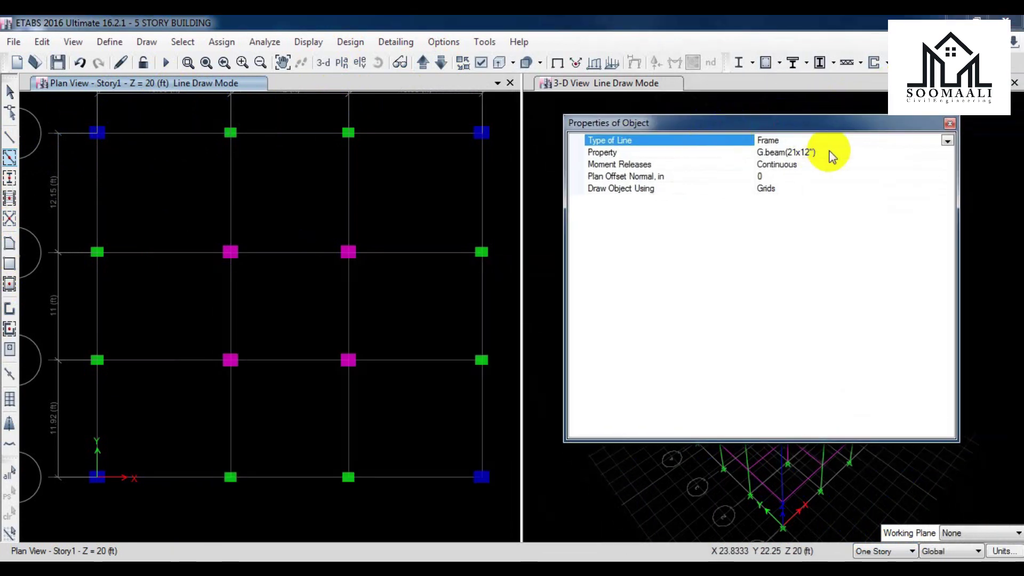
click(947, 141)
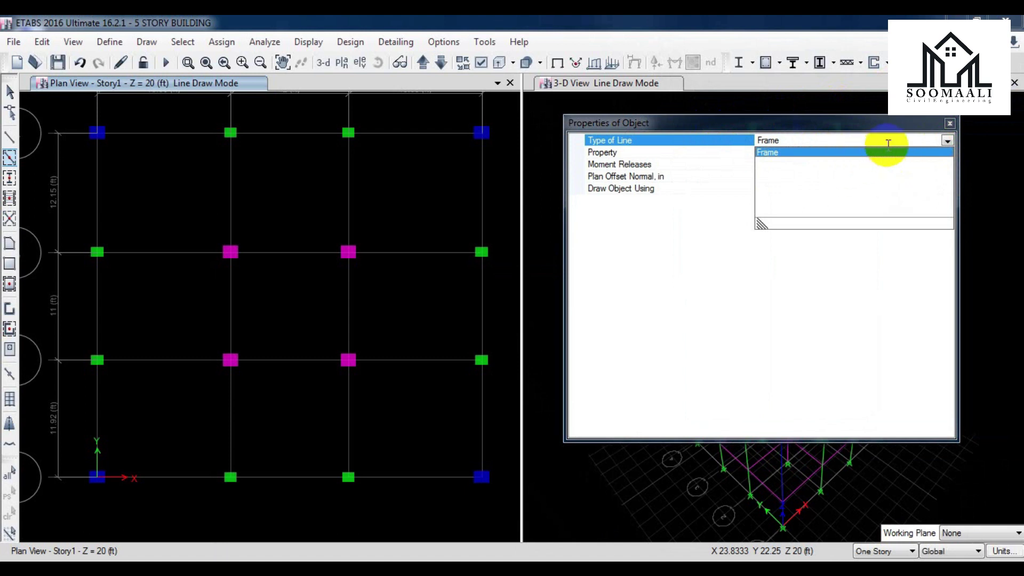
click(882, 151)
click(910, 153)
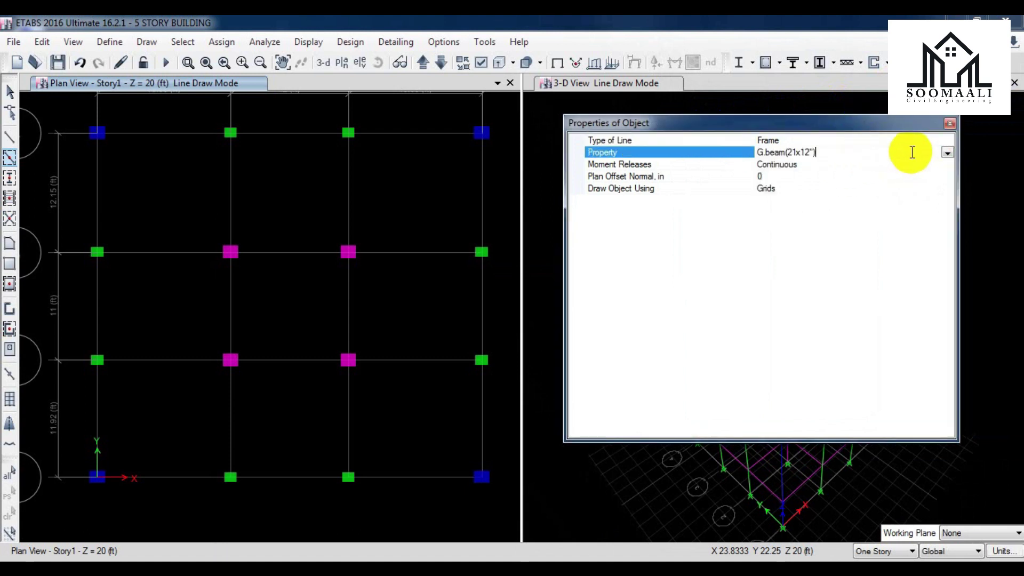
click(947, 152)
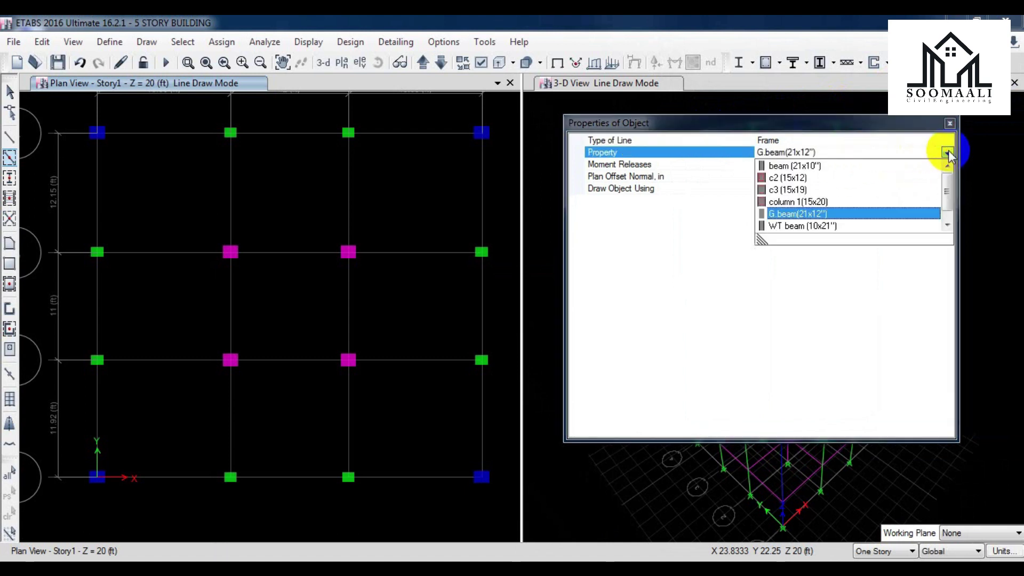
click(795, 166)
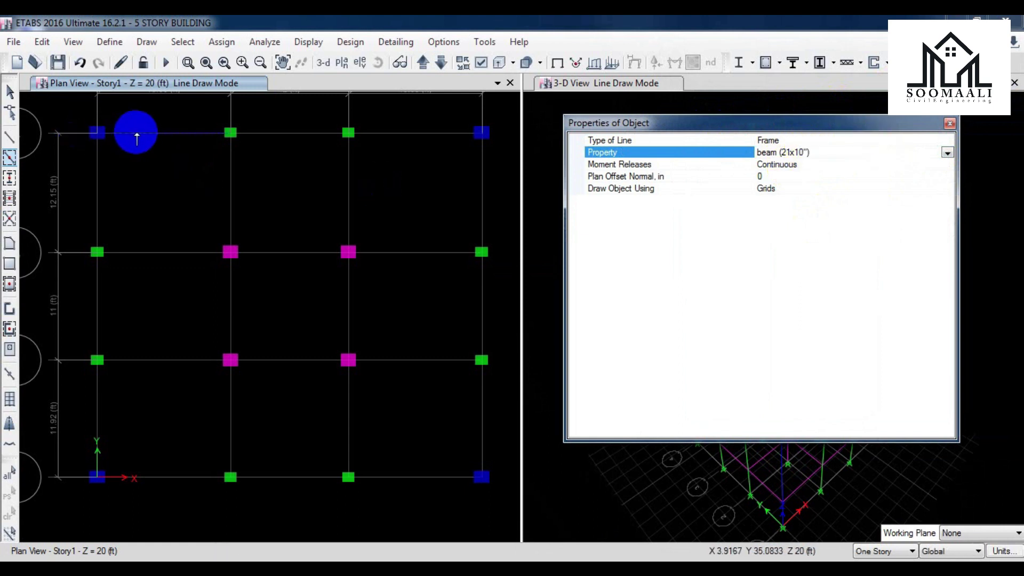
Quick-draw beam (21x10") members along all four perimeter grid lines of the Story1 plan.
click(137, 133)
click(283, 133)
click(386, 133)
click(471, 272)
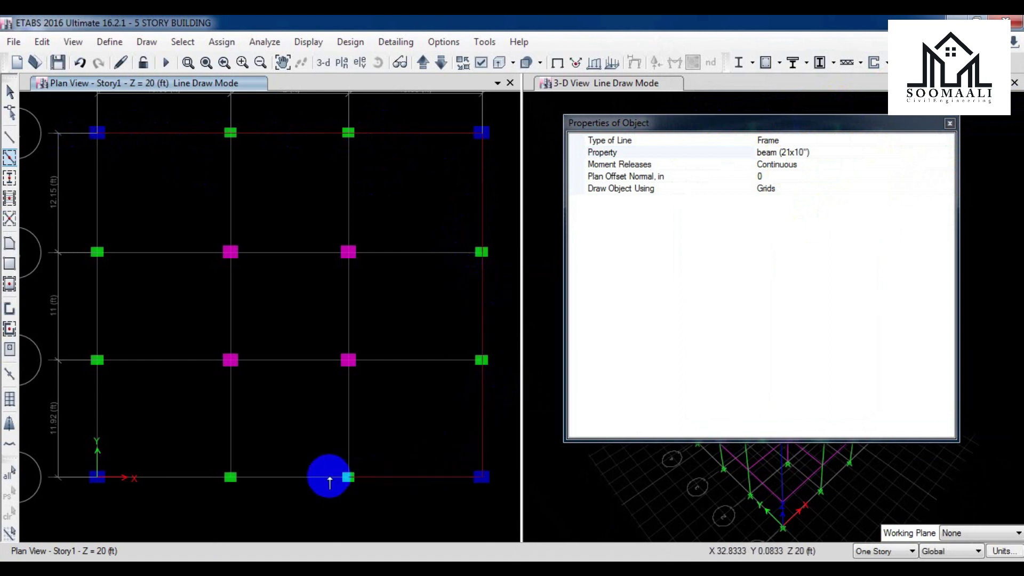
click(210, 481)
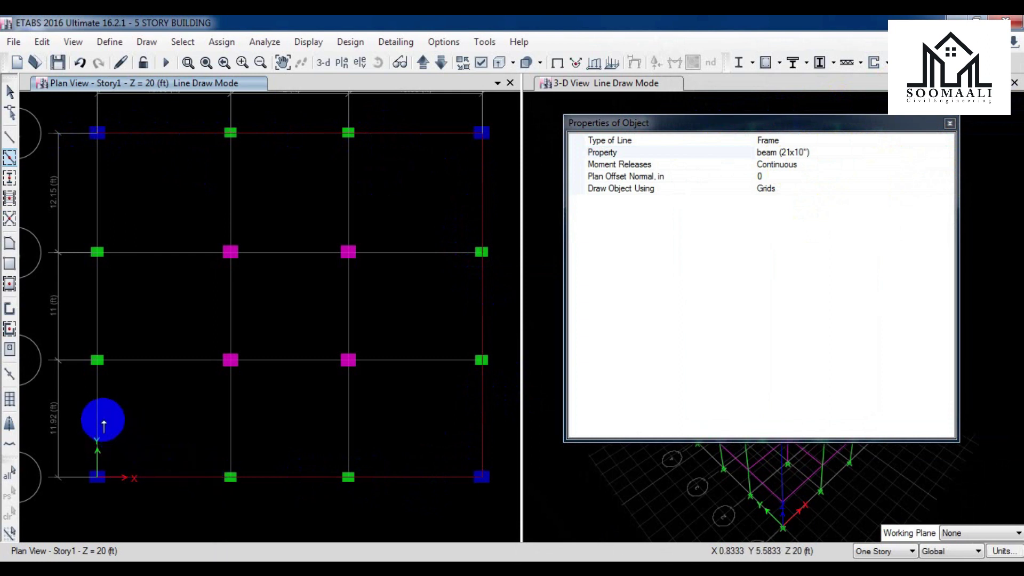
click(98, 254)
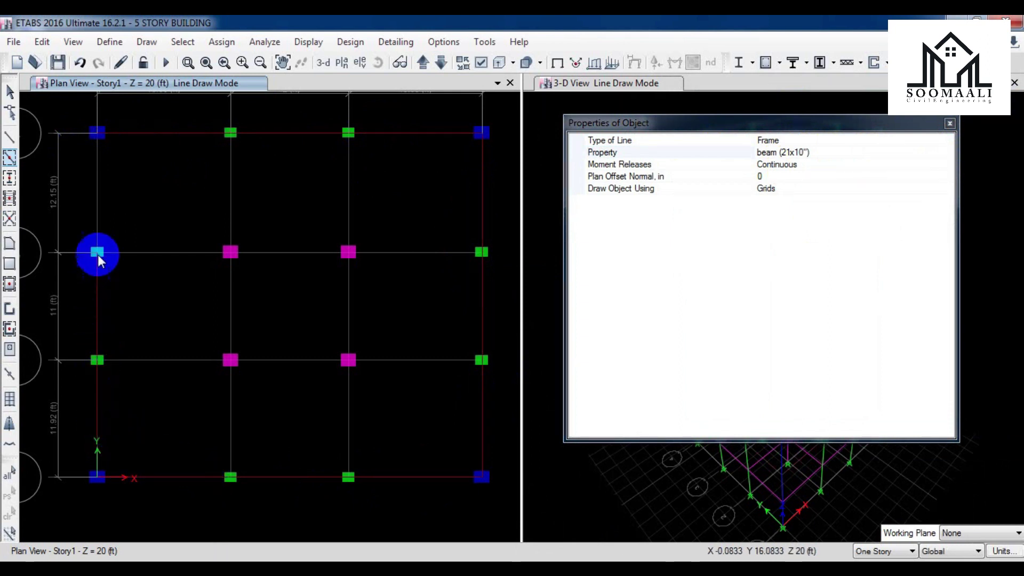
Quick-draw beam (21x10") members along interior grid lines 2, 3, B and C of Story1 and finish beam drawing.
click(130, 251)
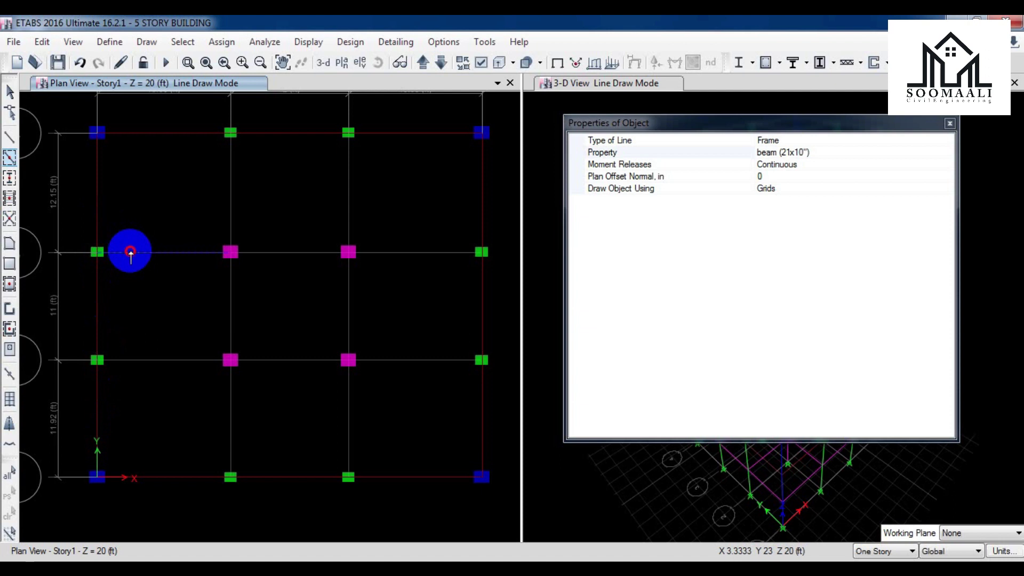
click(147, 361)
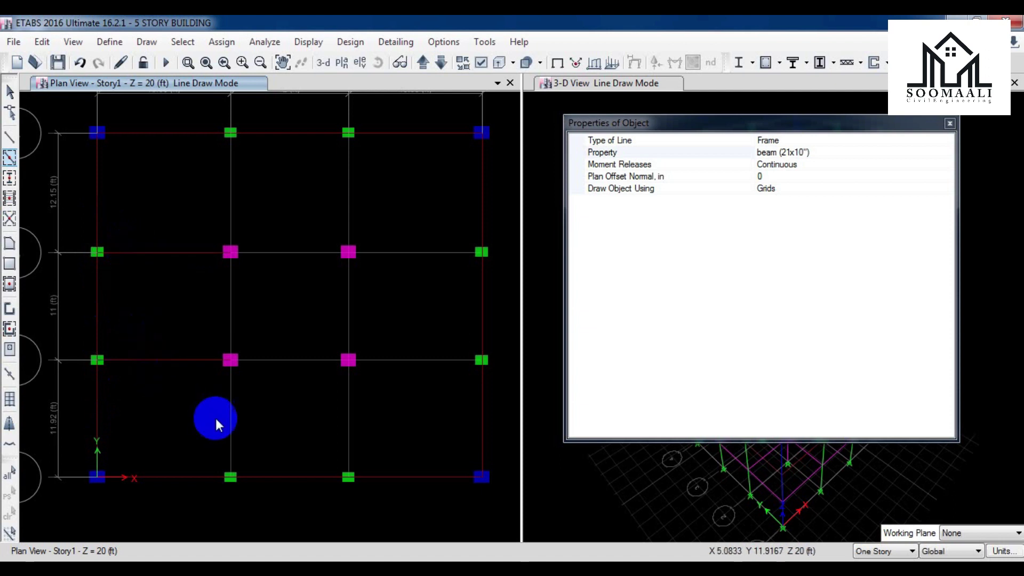
click(229, 419)
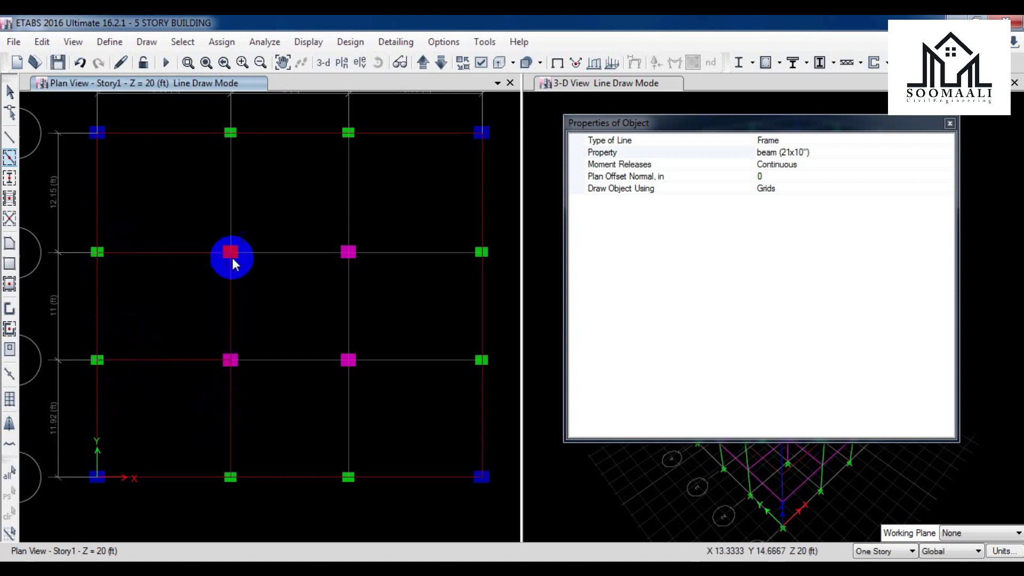
click(256, 253)
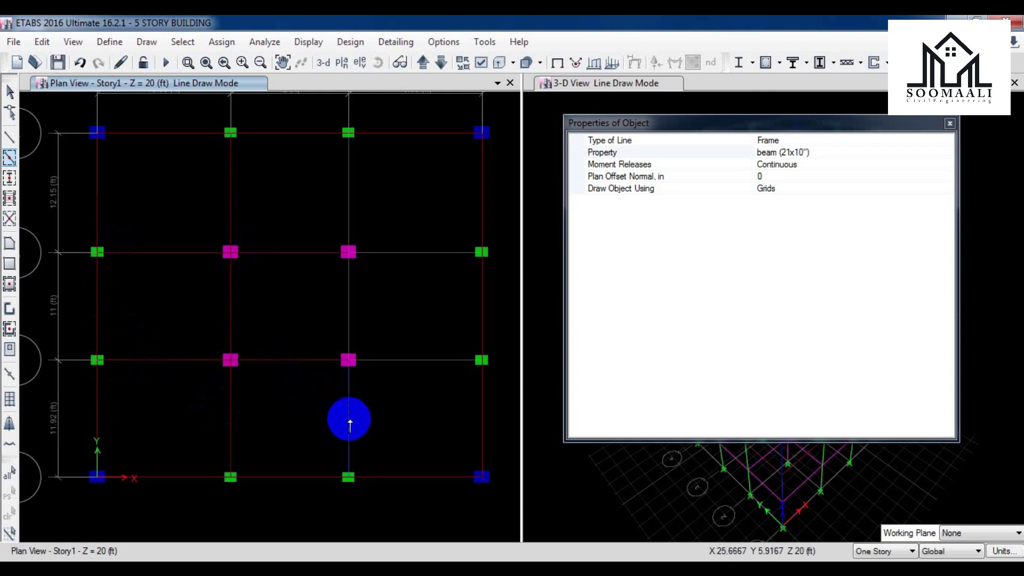
click(347, 419)
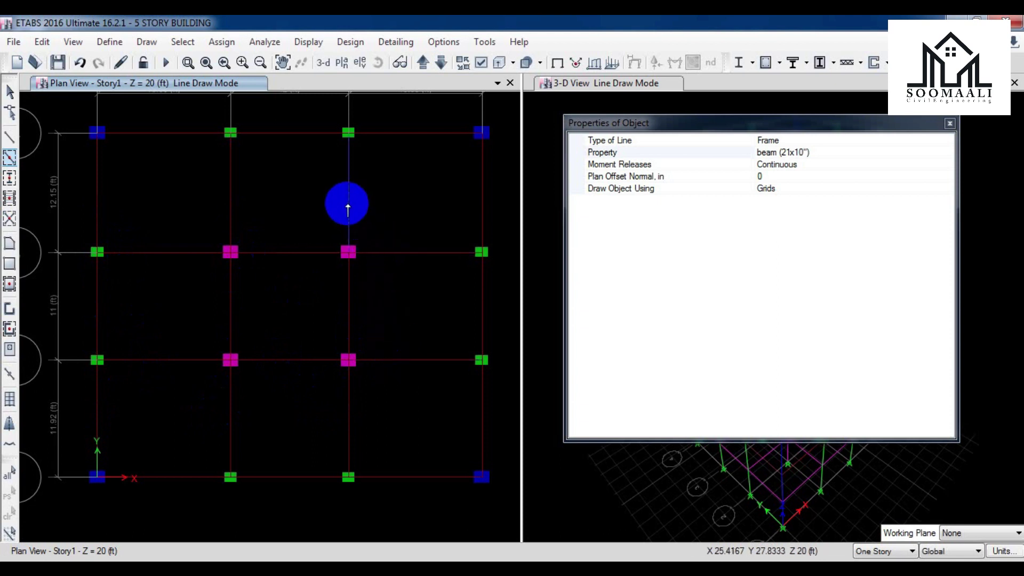
scroll(393, 235, down, 2)
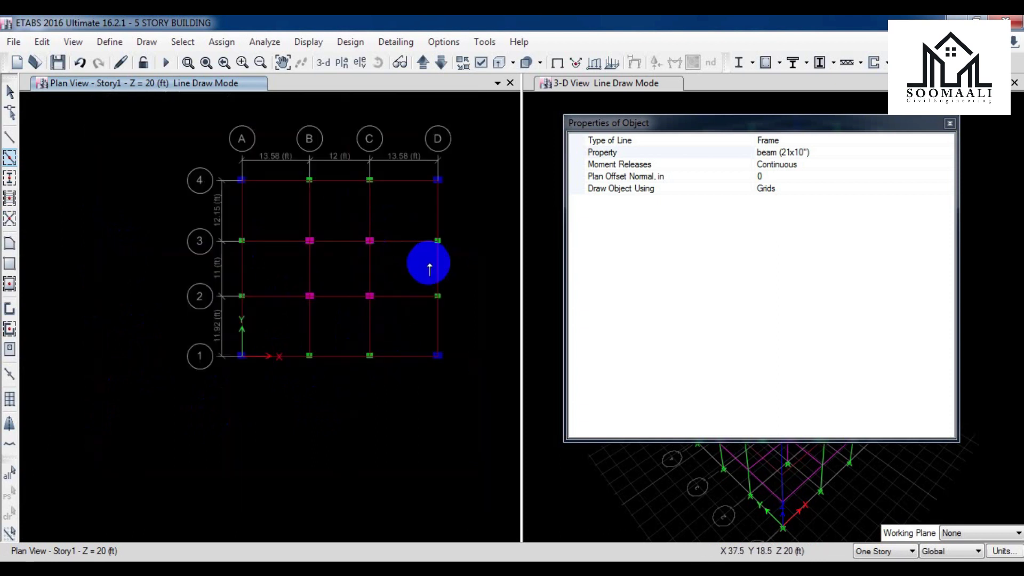
key(Escape)
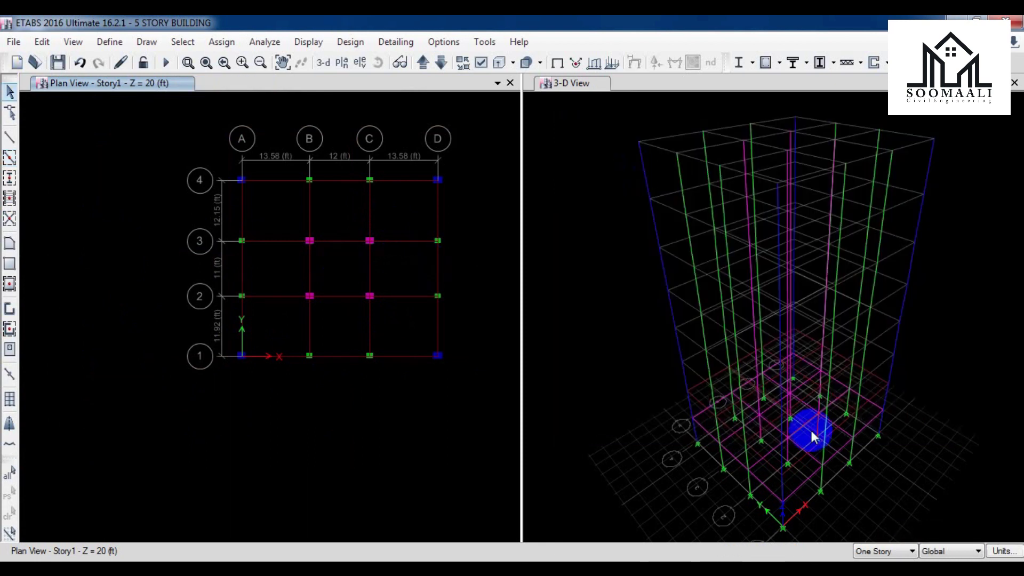
Select all frames that have the beam (21x10") section property.
drag(512, 424, 402, 411)
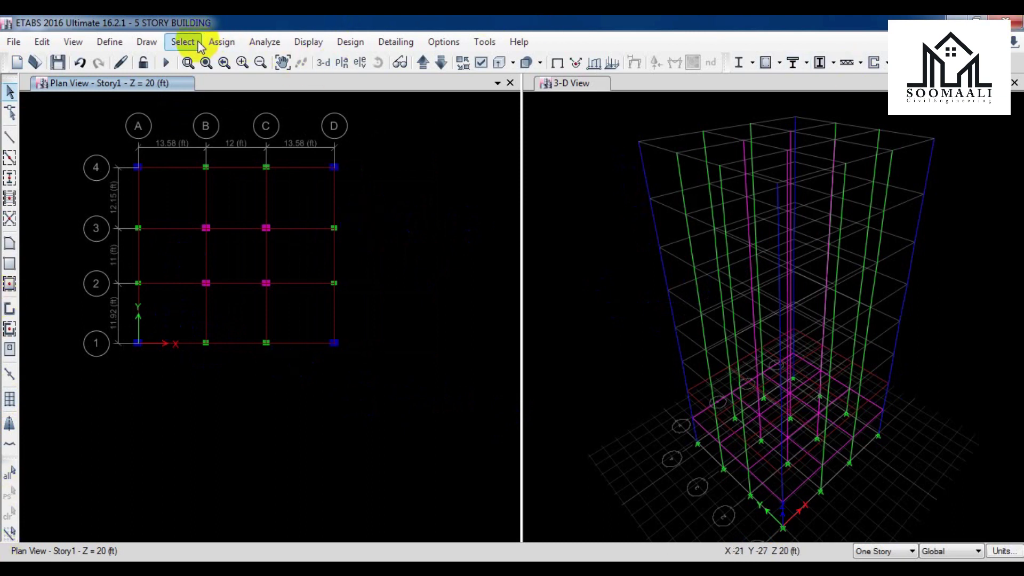
click(184, 42)
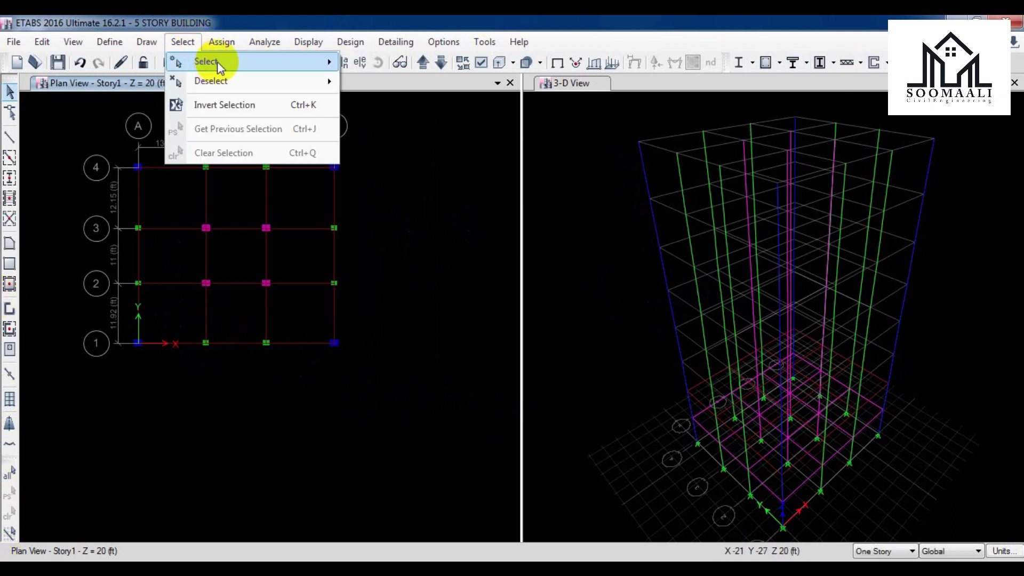
mouse_move(216, 62)
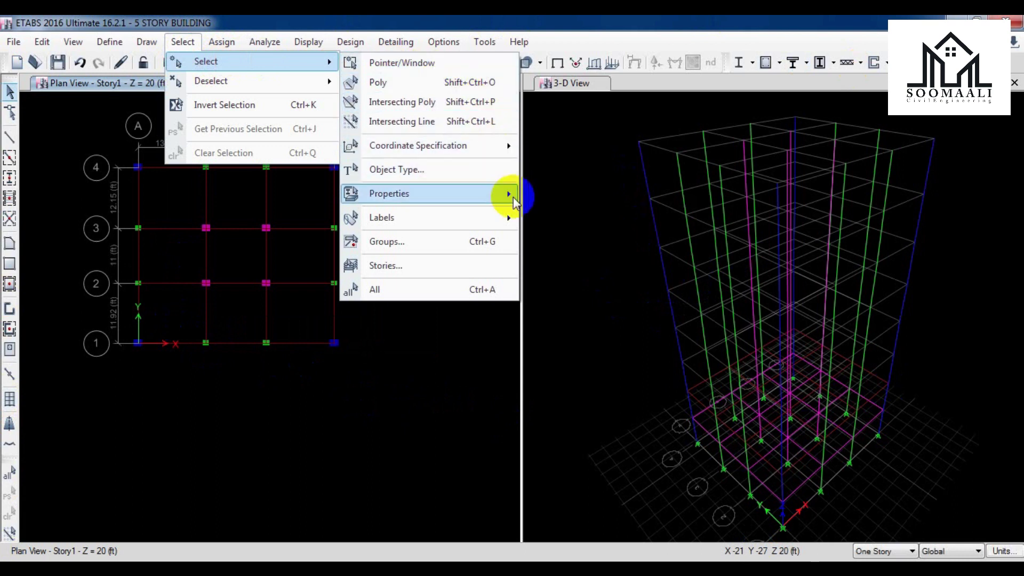
click(513, 200)
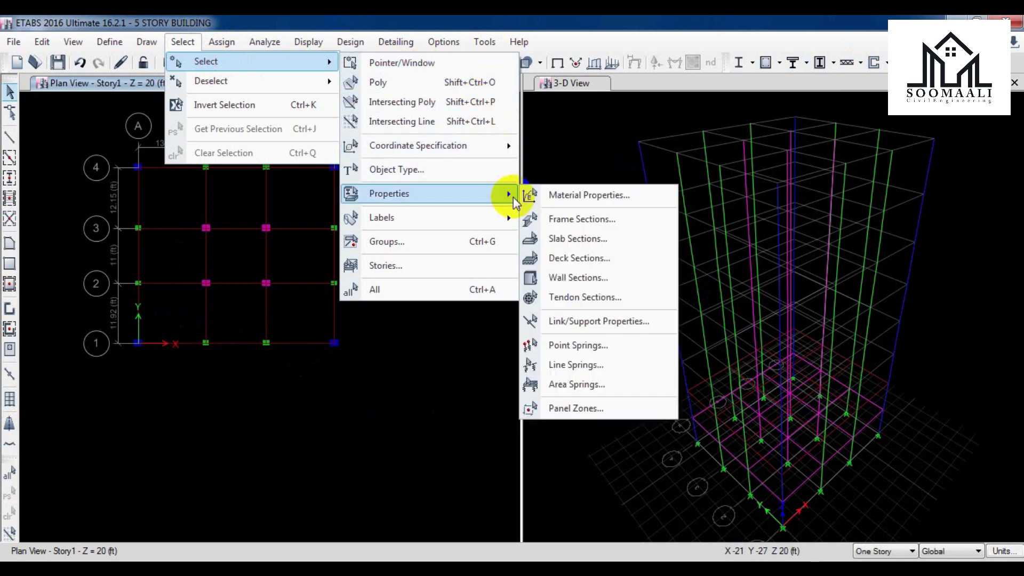
click(604, 223)
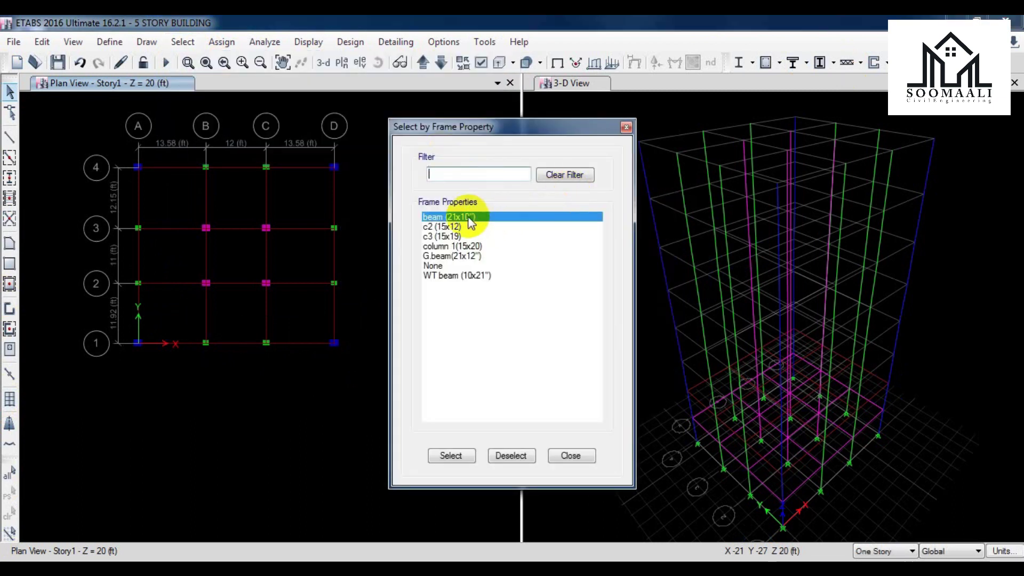
click(463, 456)
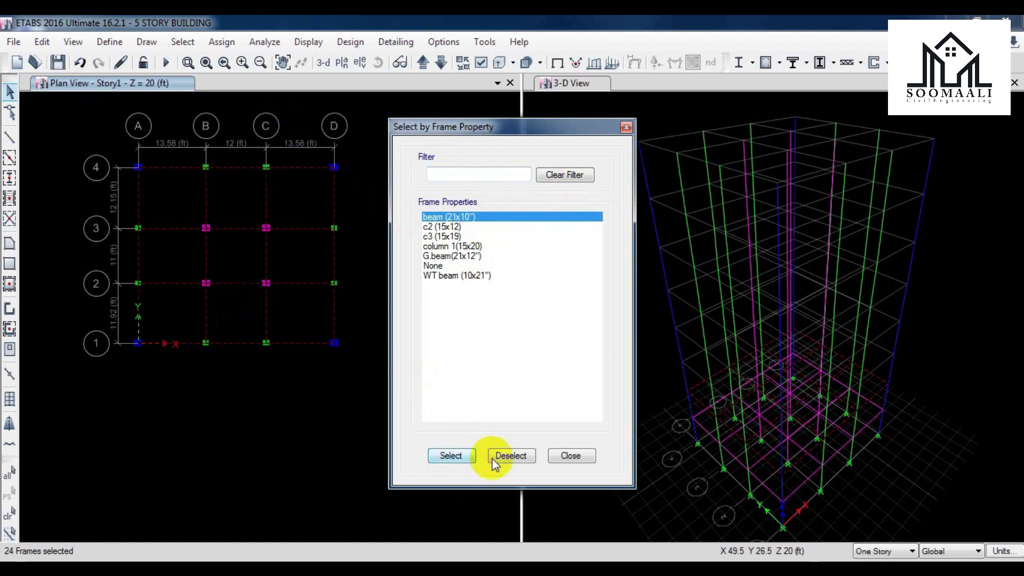
click(569, 457)
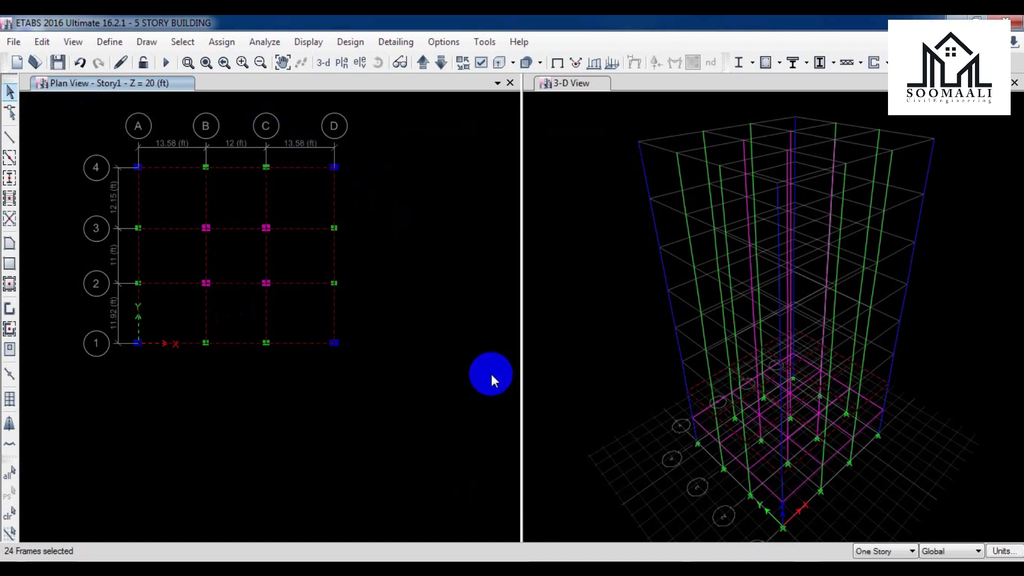
Look through the plan views of the stories above Story1 up to the Roof, returning to Story3.
click(423, 63)
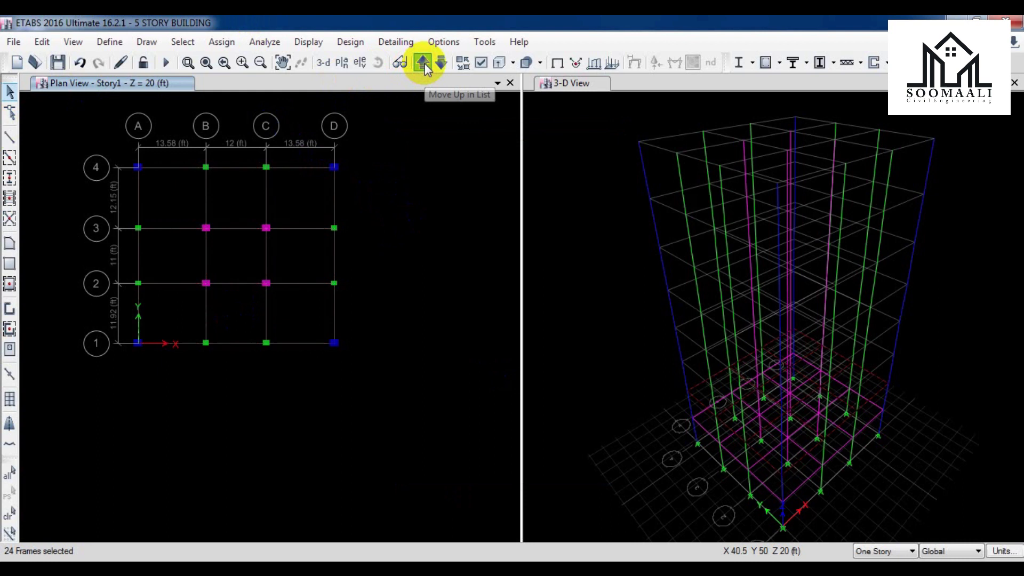
click(423, 63)
click(423, 64)
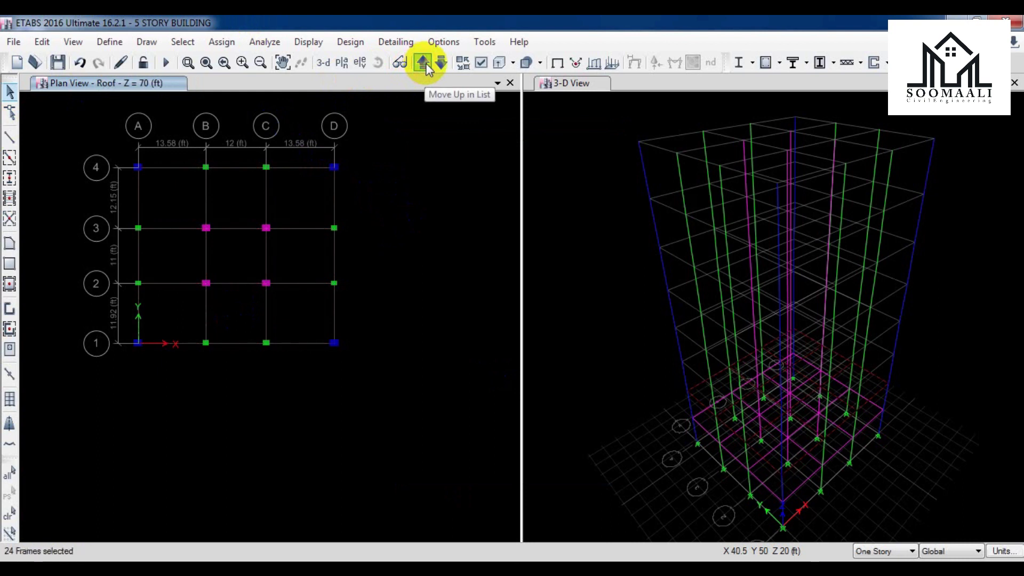
click(442, 63)
click(442, 63)
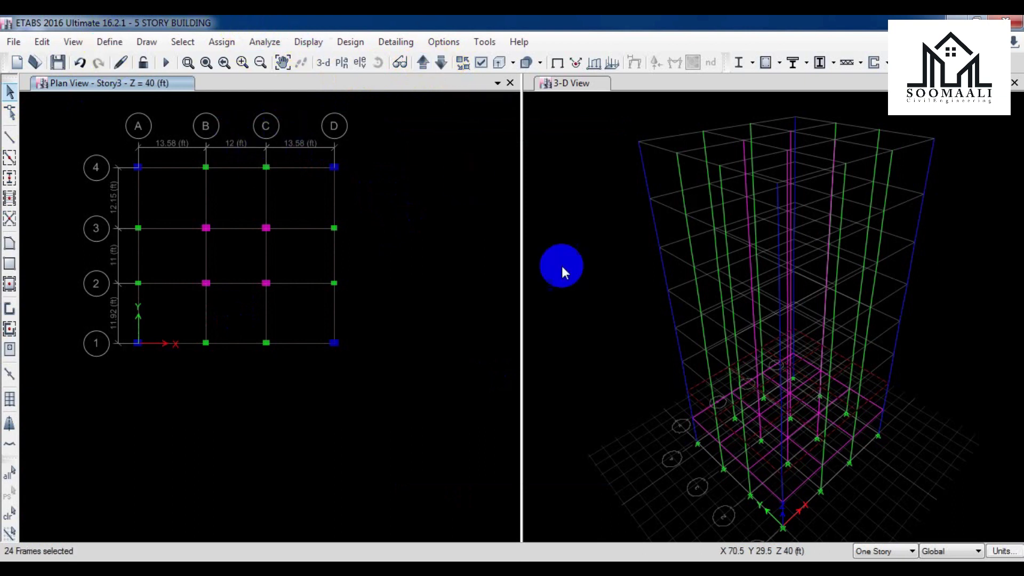
click(182, 42)
mouse_move(275, 66)
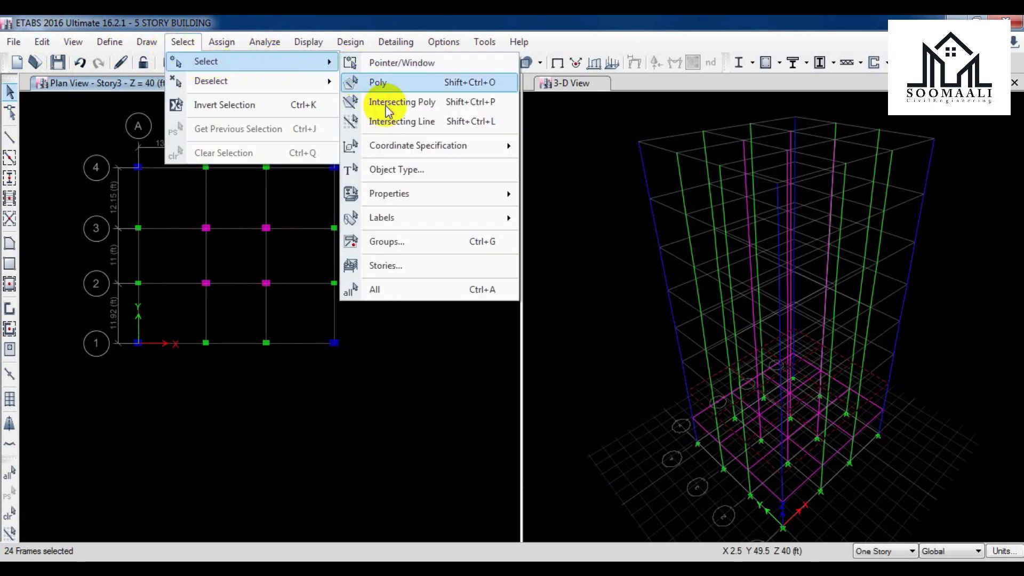
mouse_move(487, 195)
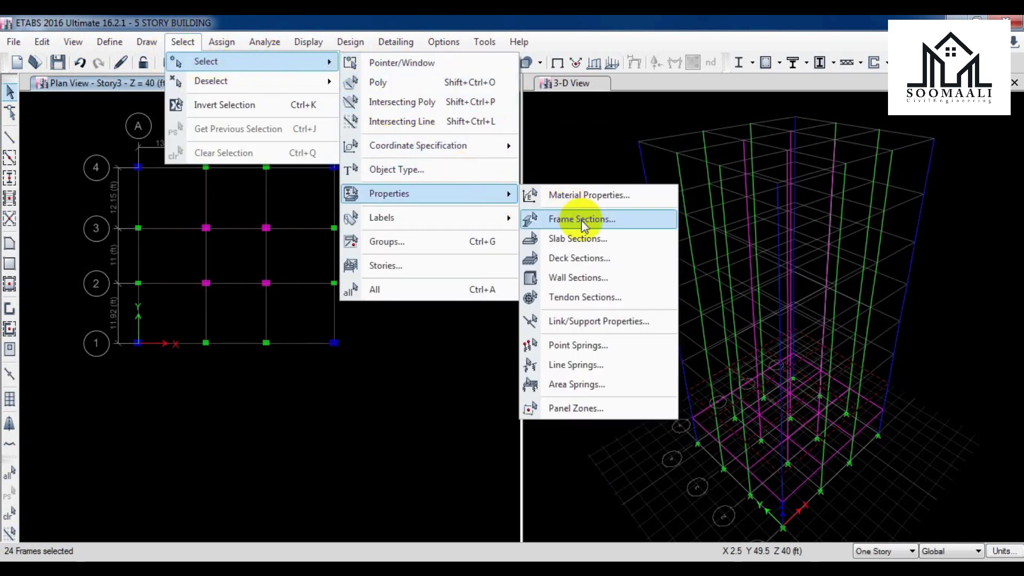
click(583, 224)
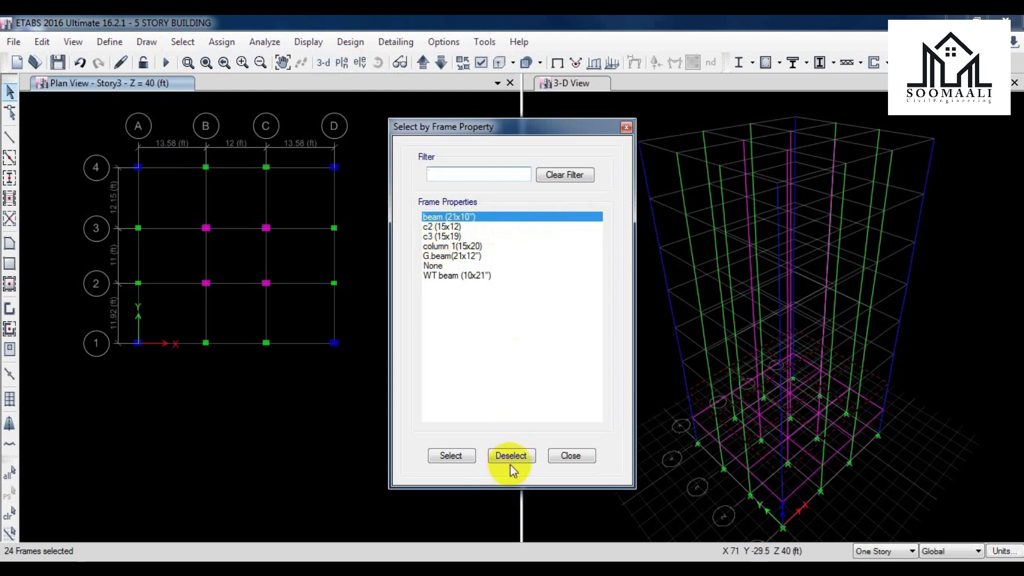
click(570, 457)
Replicate the selected Story1 beams by story onto Story2, Story3, Story4, Story5 and Roof.
click(42, 43)
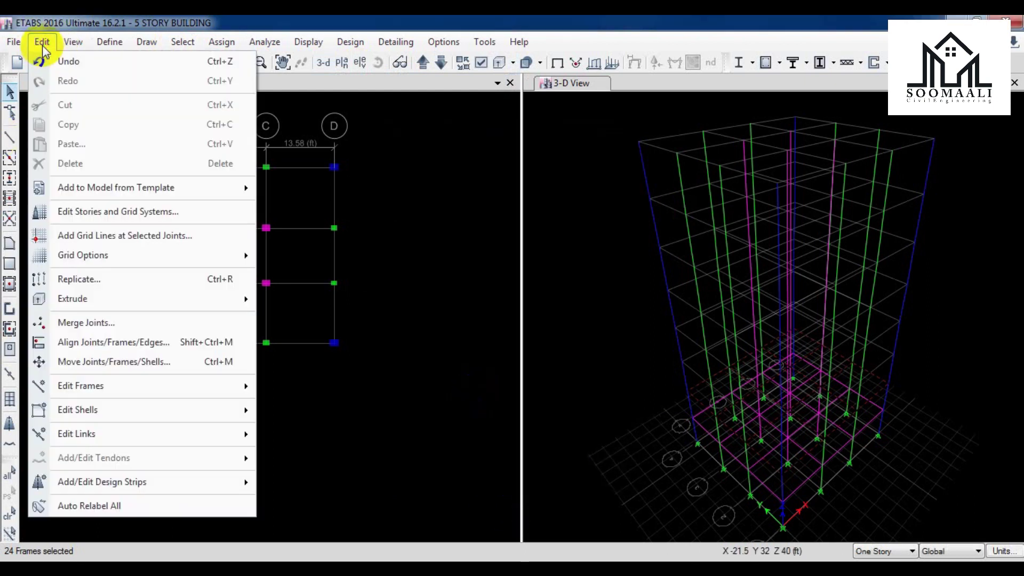
click(125, 280)
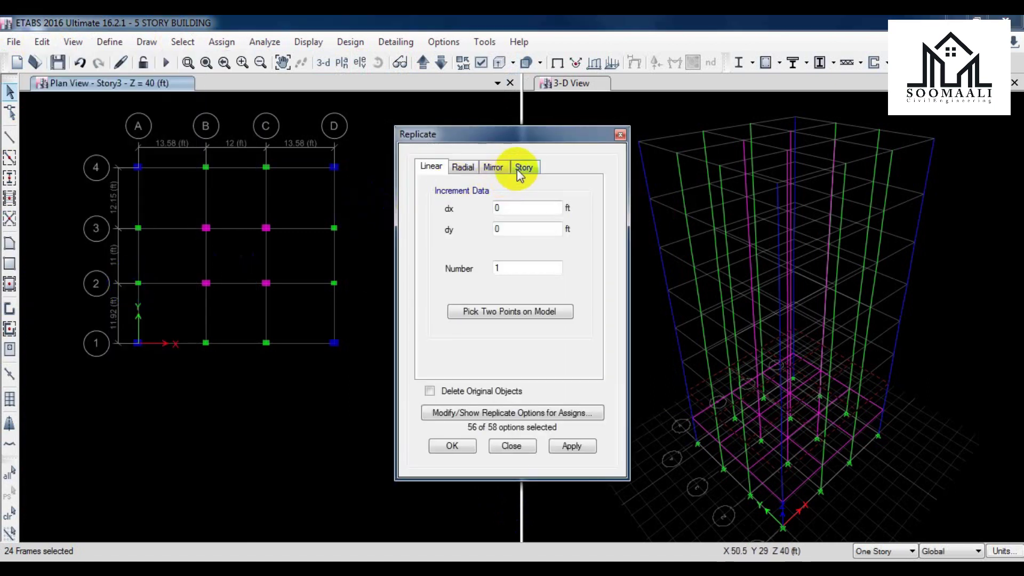
click(524, 168)
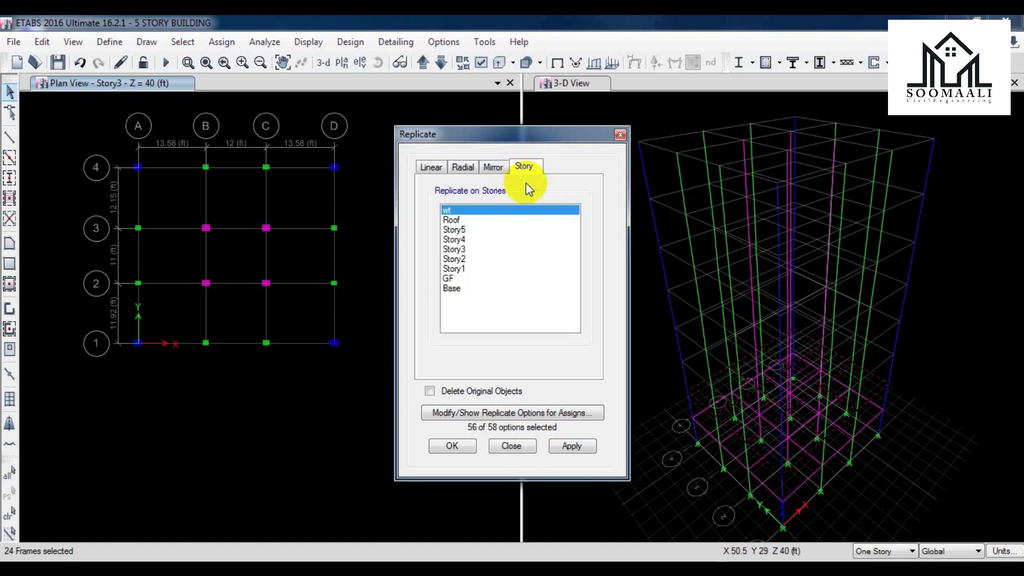
click(469, 260)
drag(490, 264, 479, 227)
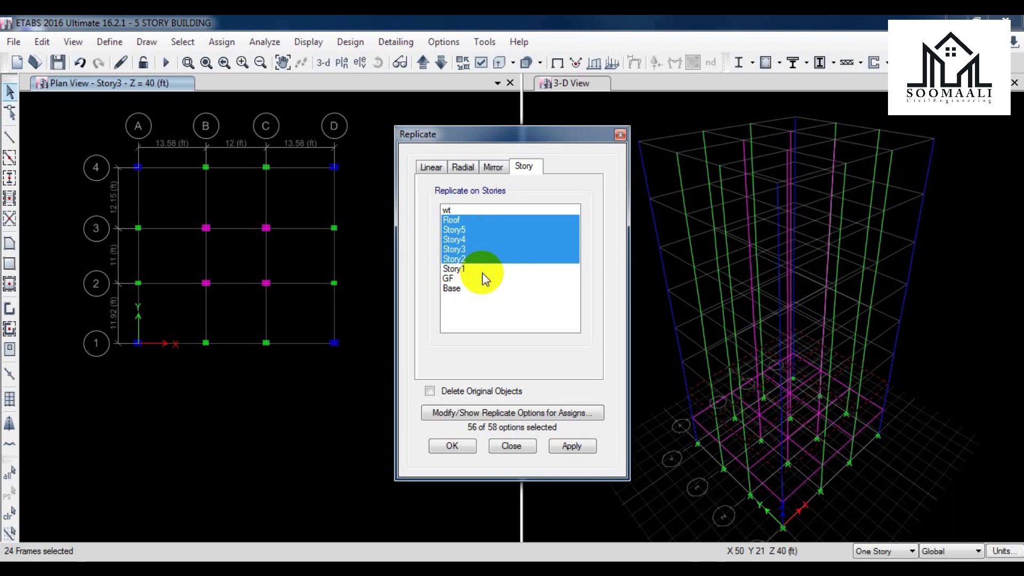
click(572, 445)
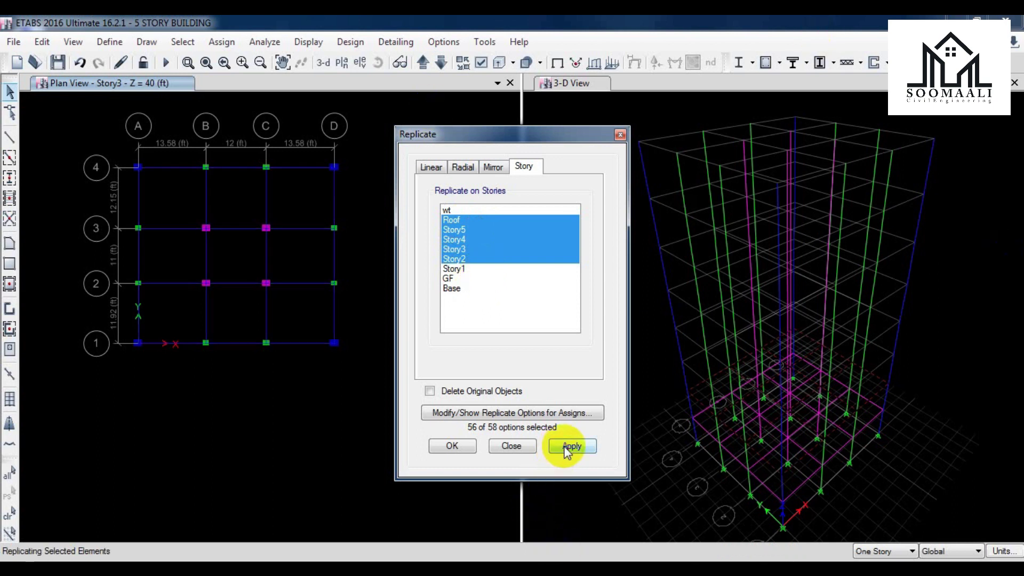
Finish the story replication of the beams and move the plan view up to the wt story.
click(467, 449)
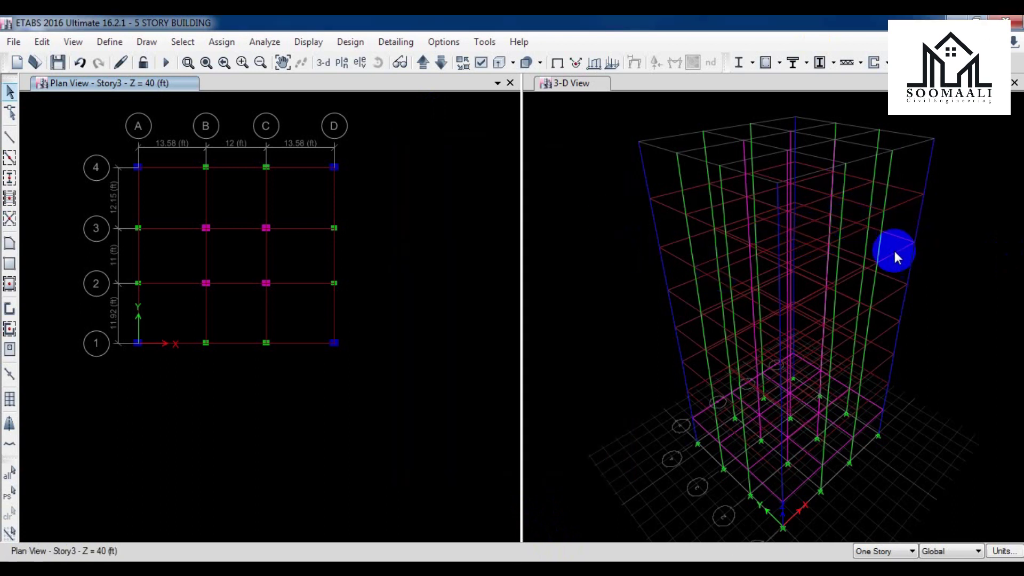
click(422, 63)
click(422, 64)
click(422, 64)
click(442, 71)
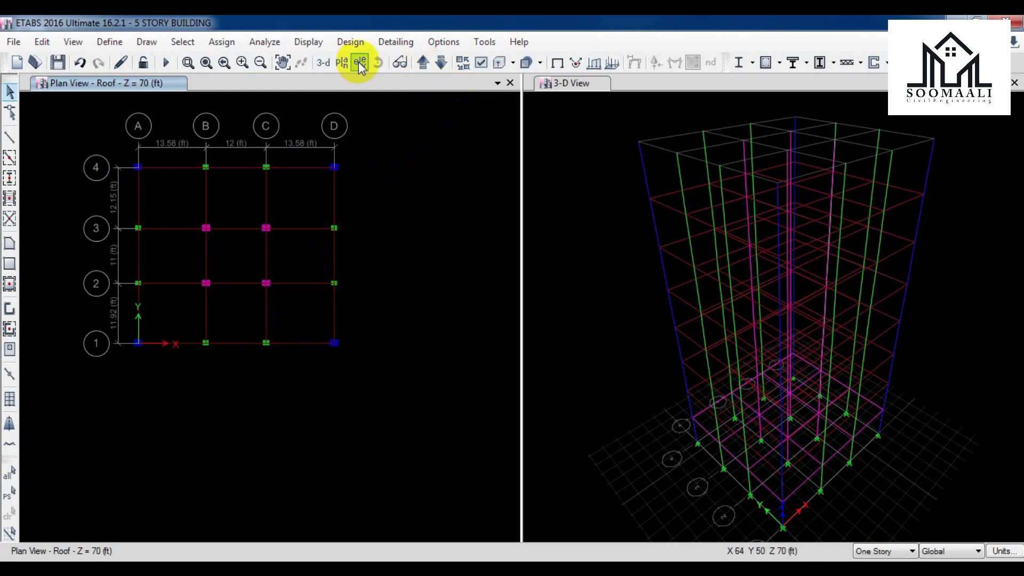
click(423, 63)
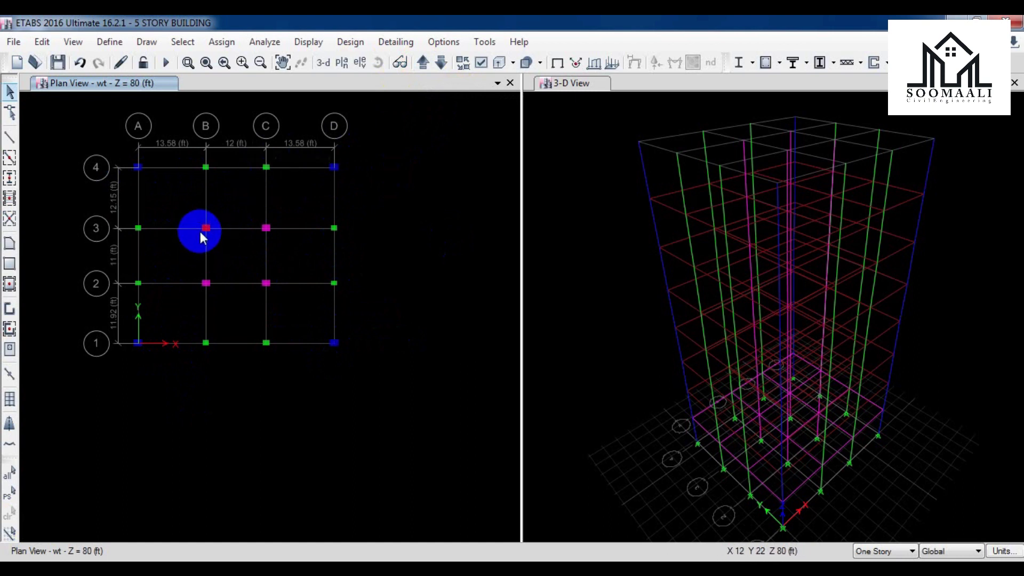
Delete the wt-story columns along grid line A and at grid points B1, C1, B2 and C2.
drag(99, 141, 193, 433)
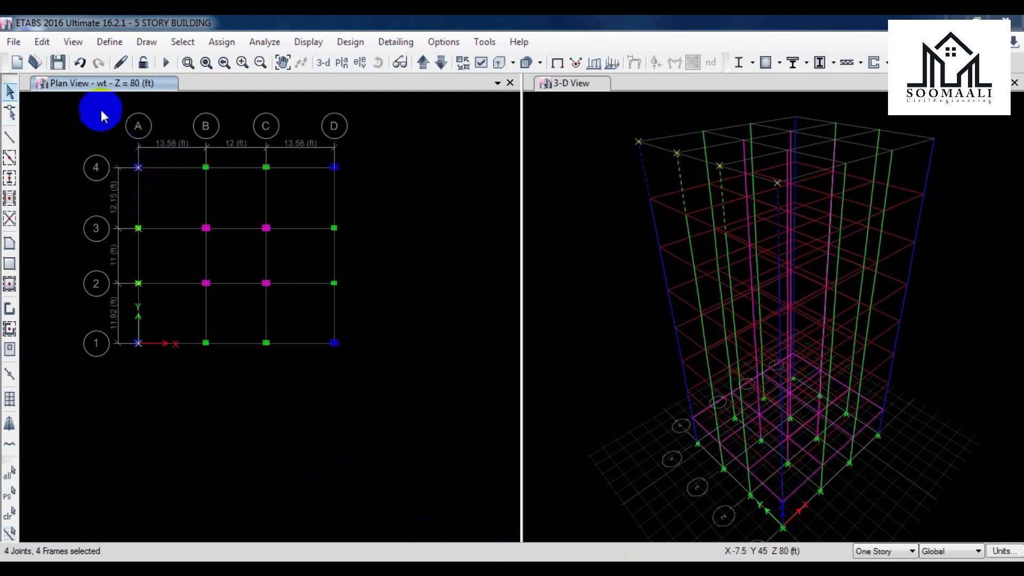
drag(103, 134, 160, 360)
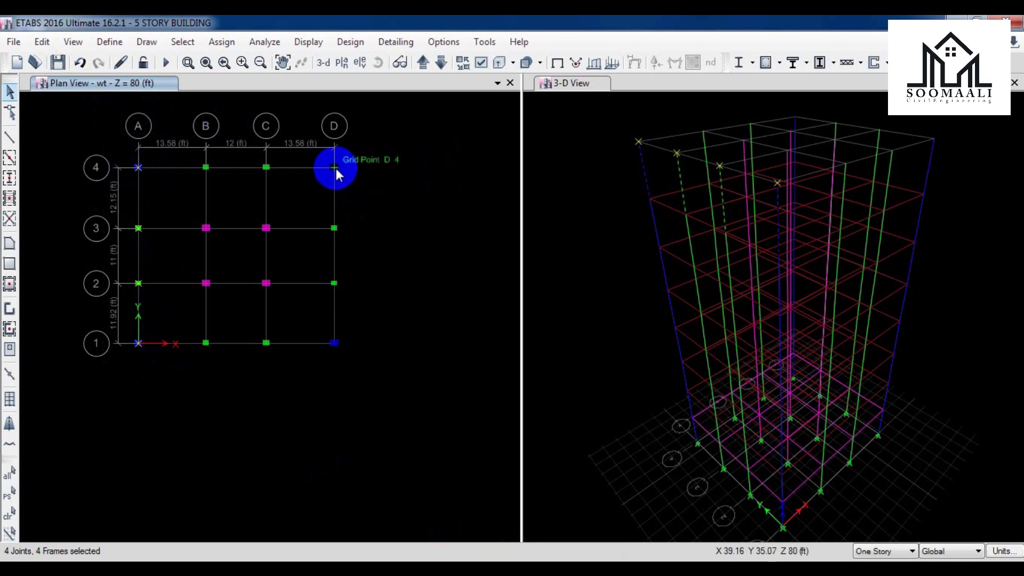
click(877, 553)
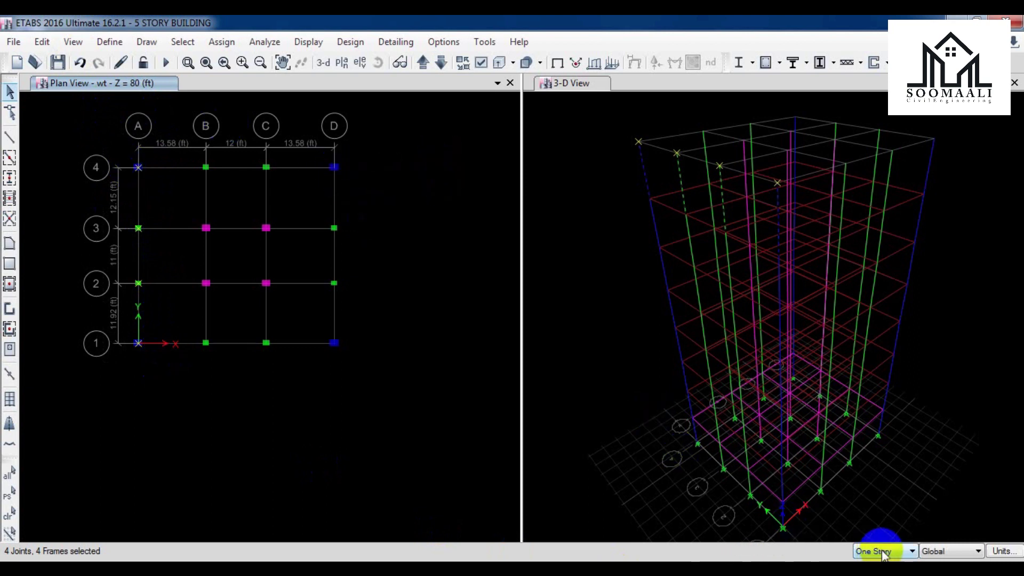
click(334, 169)
click(334, 228)
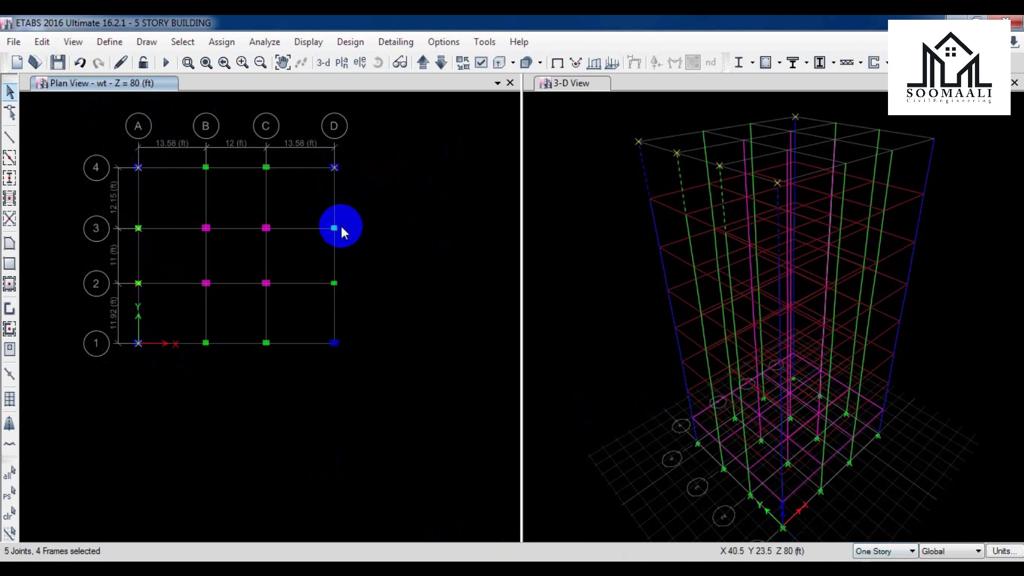
click(334, 285)
click(334, 343)
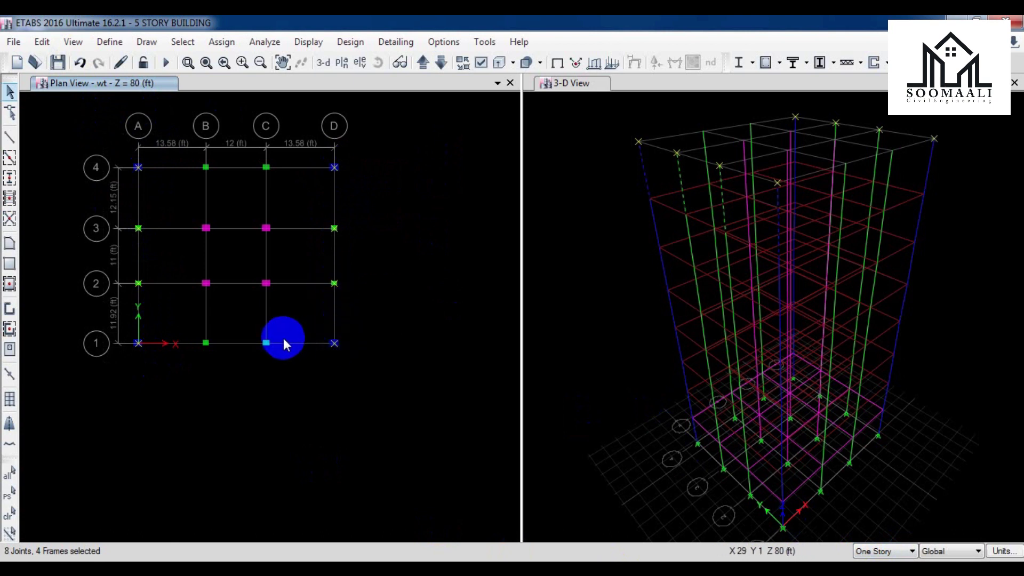
click(265, 344)
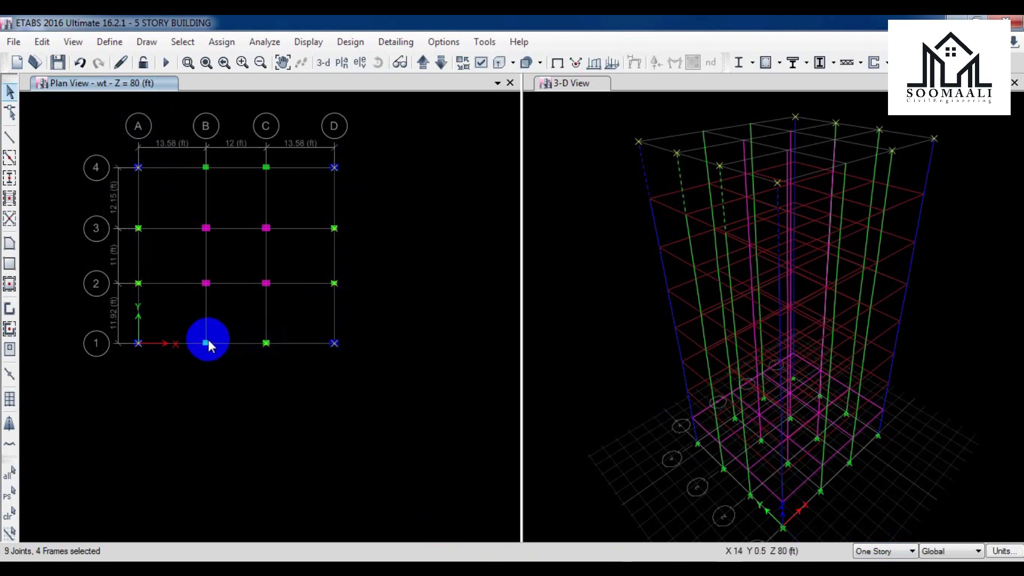
drag(291, 376, 189, 259)
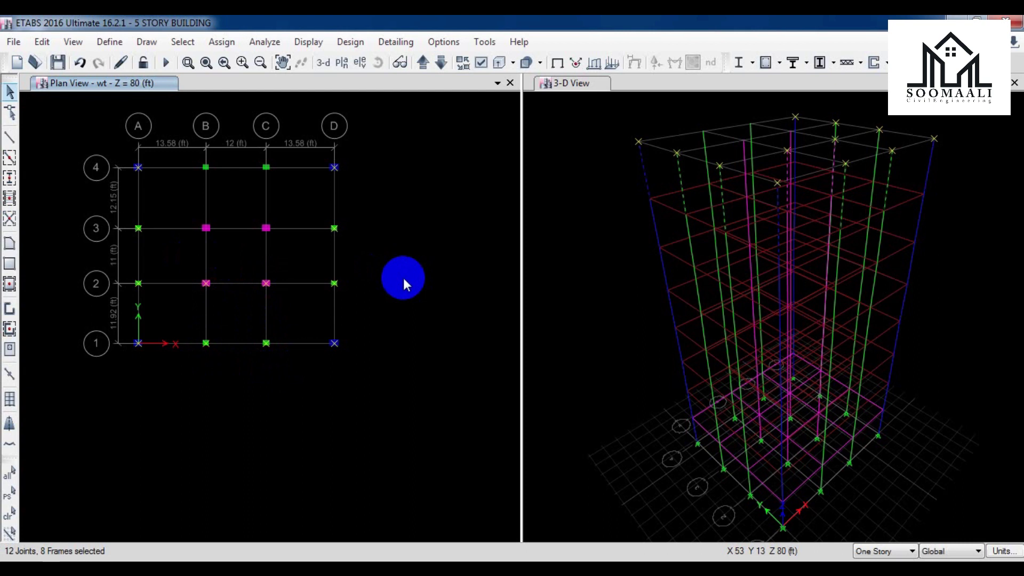
key(Delete)
Delete the wt-story columns along grid line D at grid lines 1 to 4.
click(373, 375)
drag(373, 375, 308, 148)
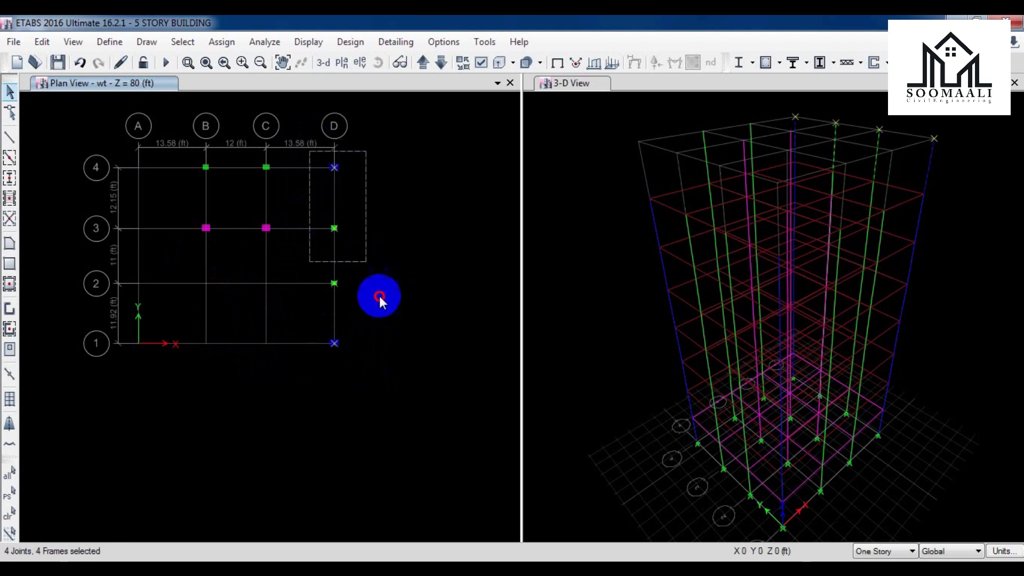
drag(379, 297, 373, 340)
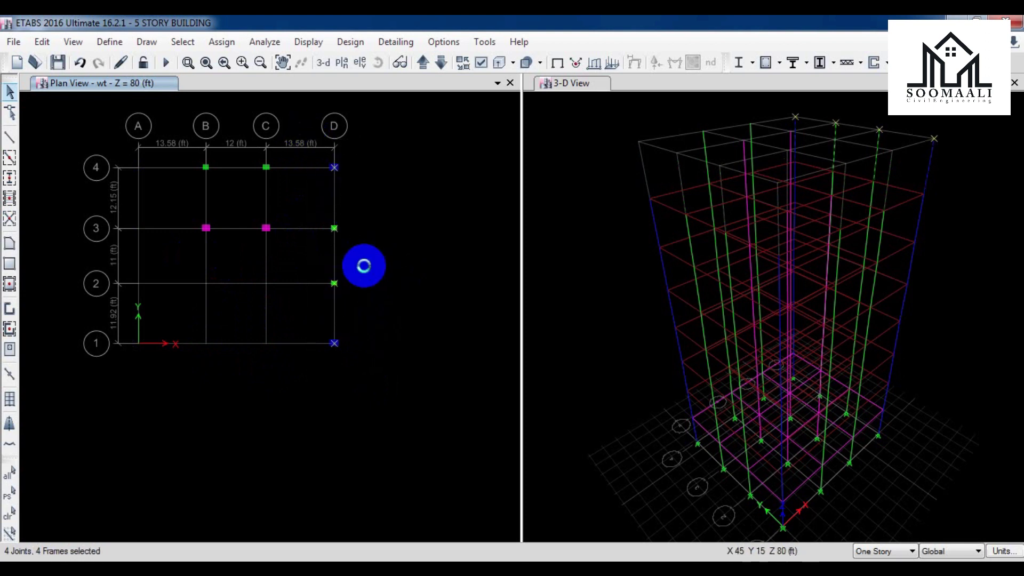
key(Delete)
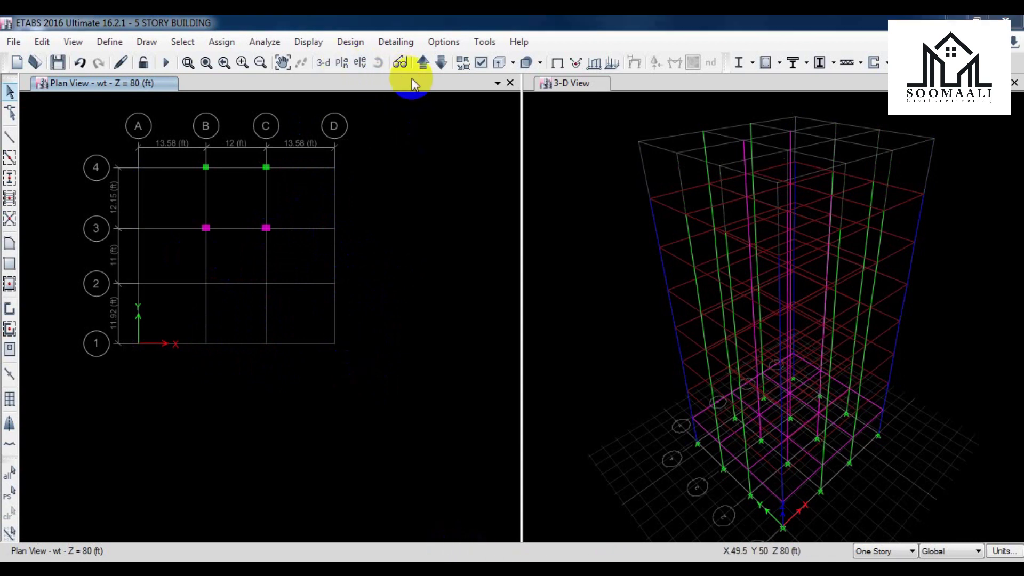
Look through the plan views of Base, GF and Story1, returning to GF for a closer look at its beams.
click(421, 66)
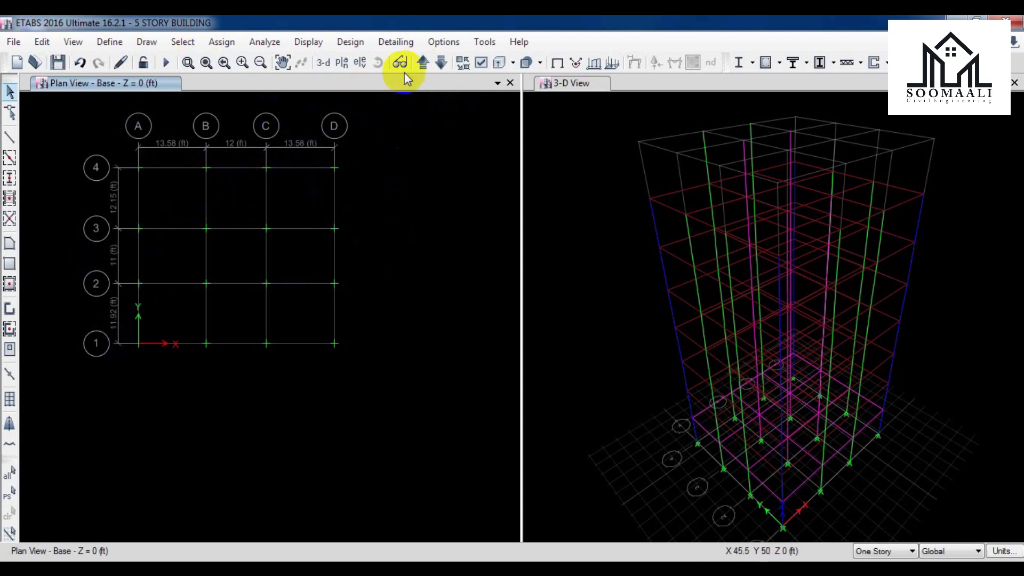
click(426, 64)
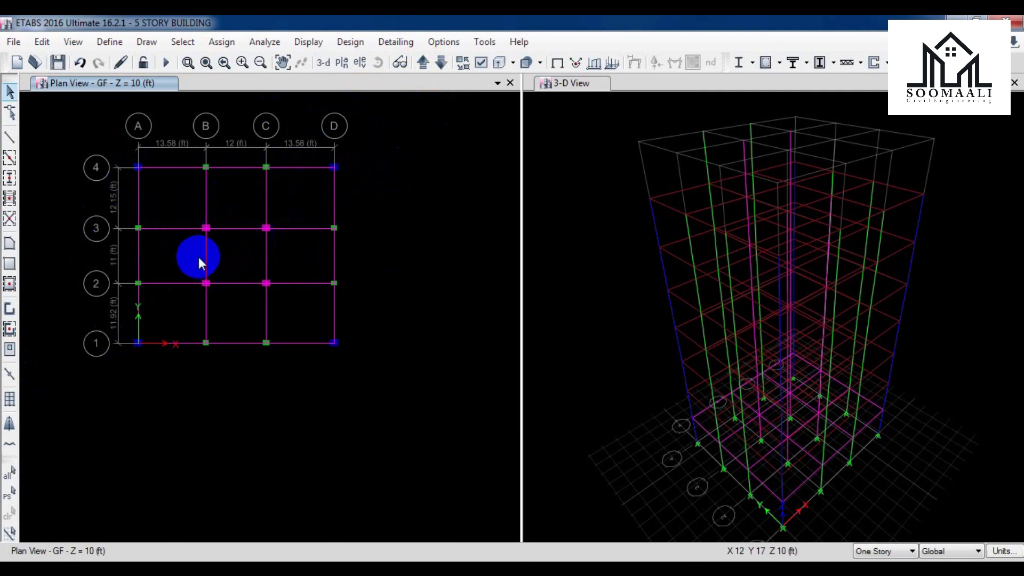
click(421, 64)
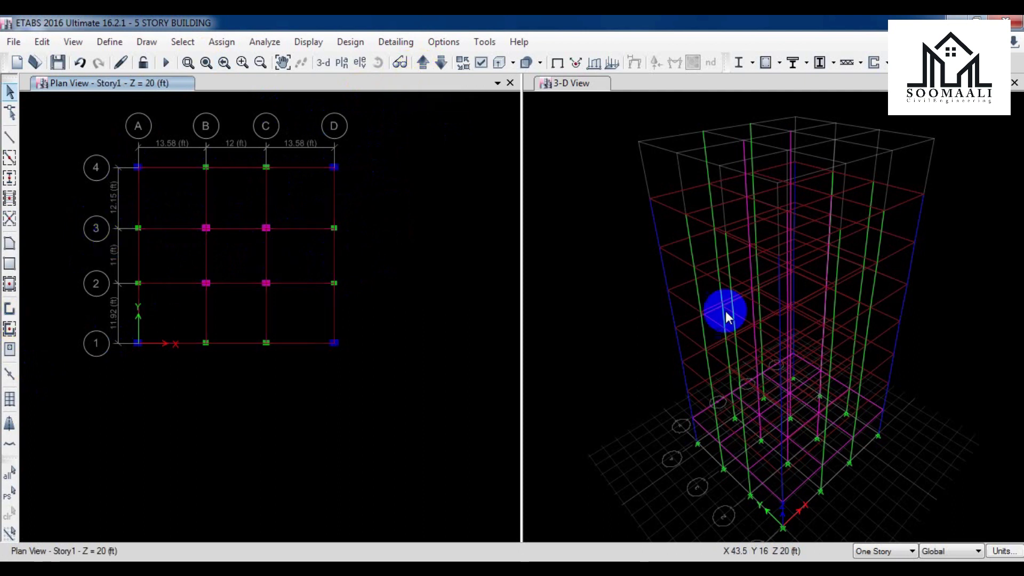
click(446, 65)
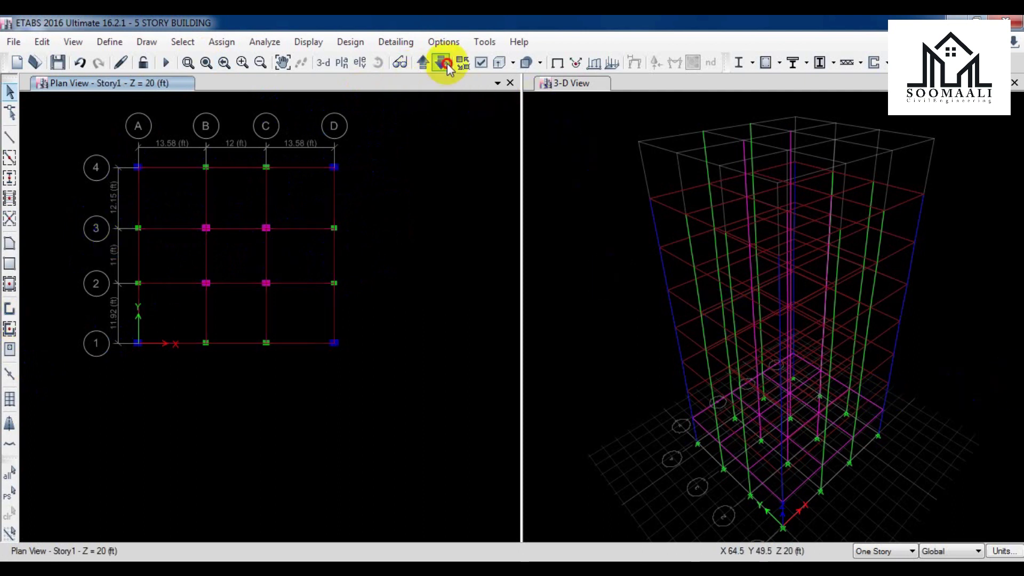
scroll(252, 234, up, 4)
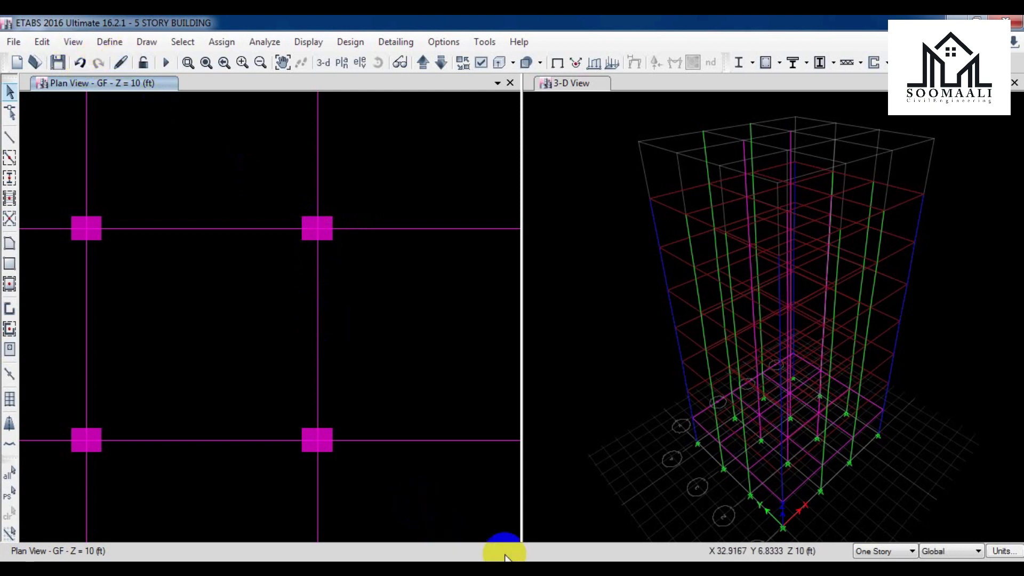
Change the display color of the G.beam(21x12") frame section to dark purple (Red 64, Green 0, Blue 64).
click(110, 41)
mouse_move(149, 87)
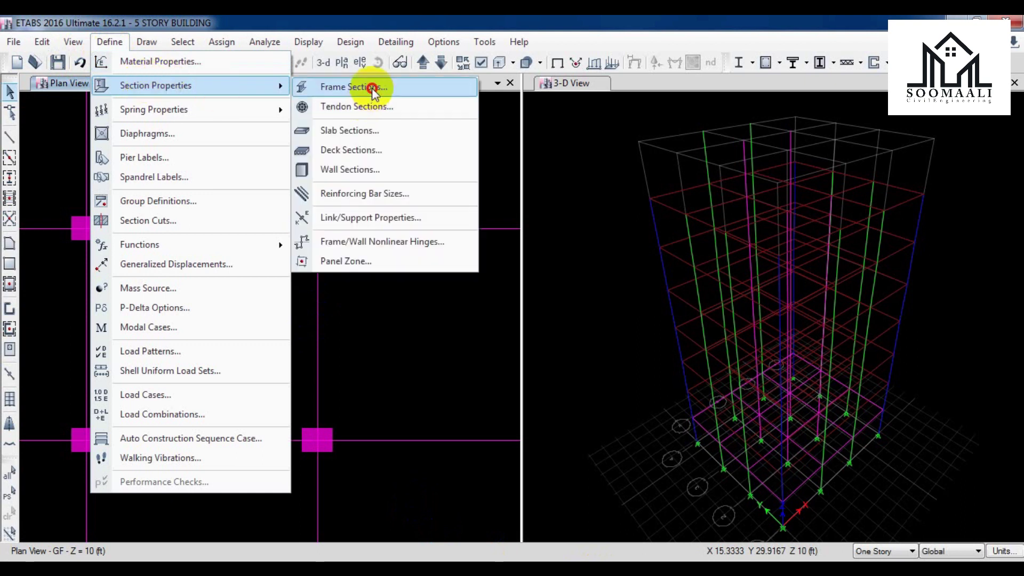
click(367, 87)
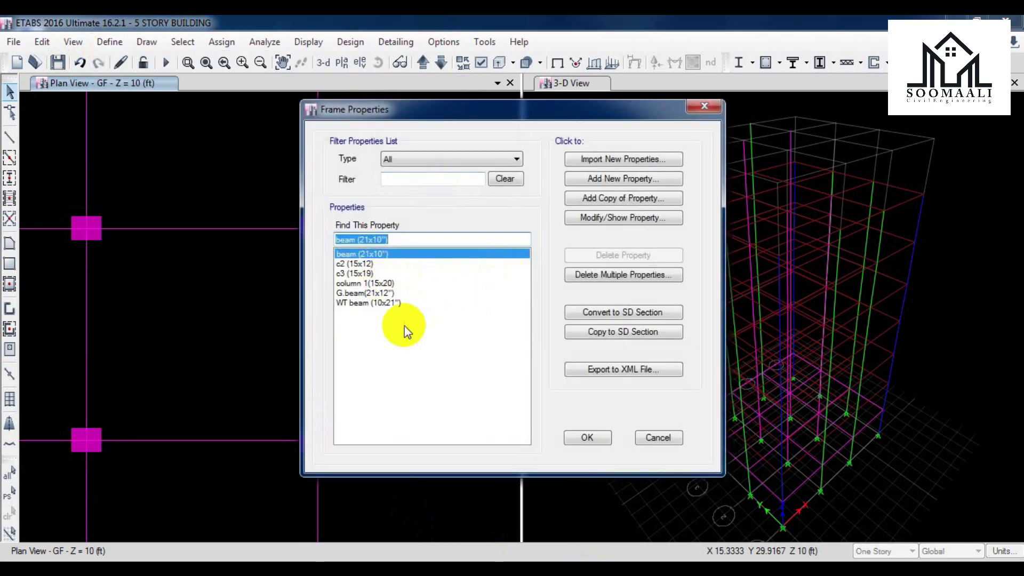
double_click(379, 293)
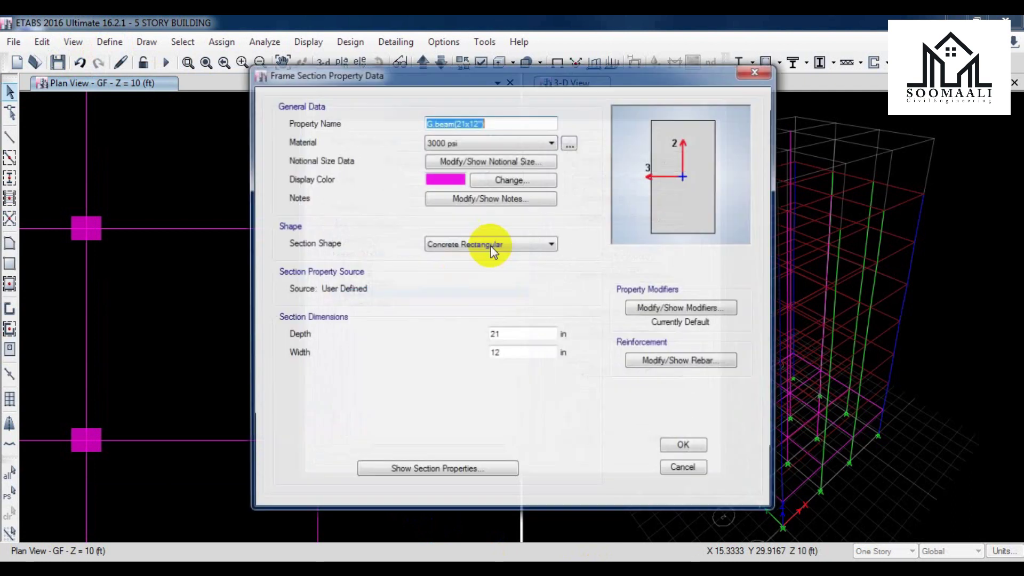
click(458, 181)
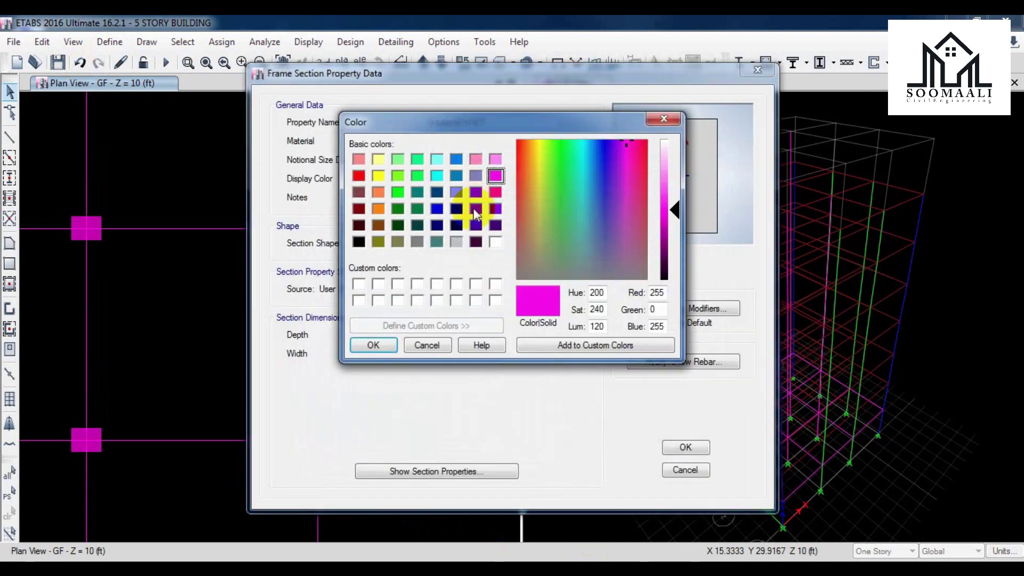
click(474, 209)
click(440, 226)
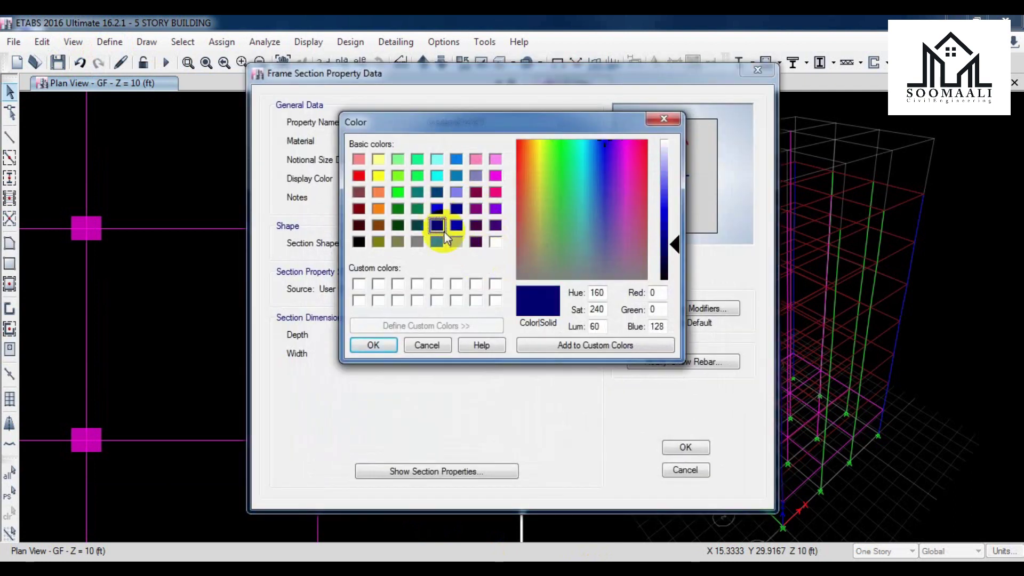
click(476, 243)
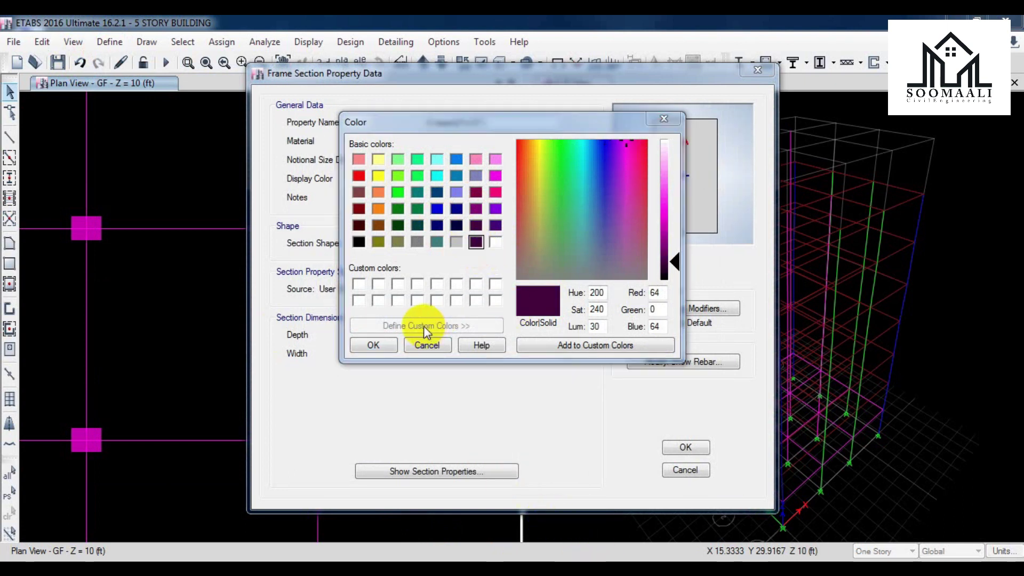
click(383, 344)
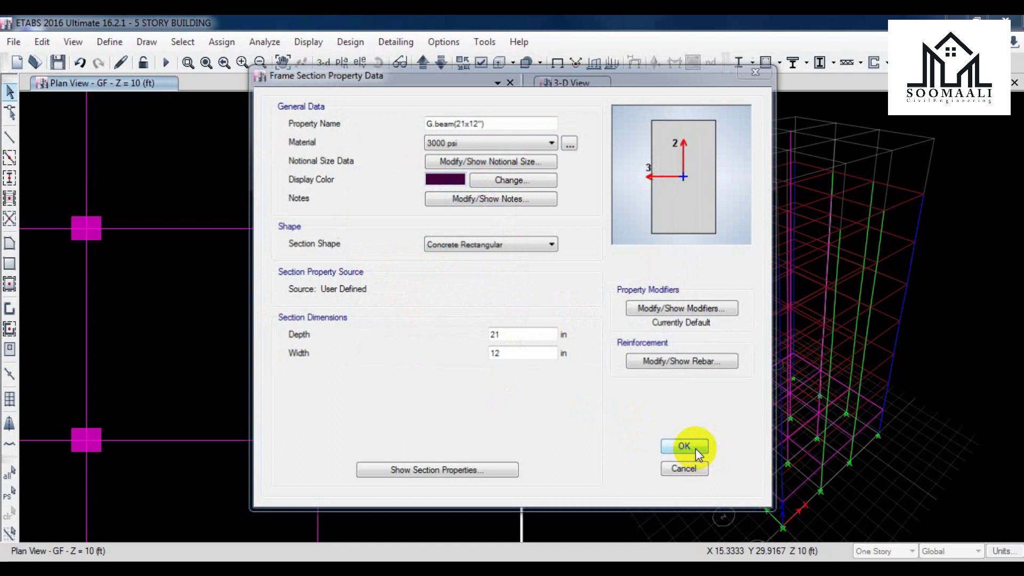
click(695, 449)
click(591, 437)
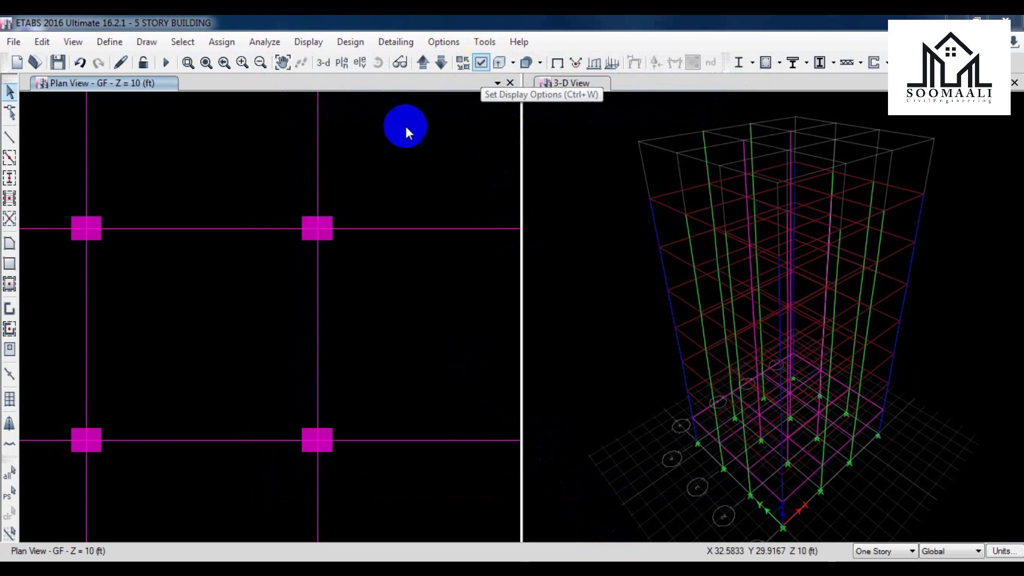
Reapply the view options, colored by Section Properties, to the GF plan and the 3-D view to refresh the beam colors.
scroll(404, 250, down, 5)
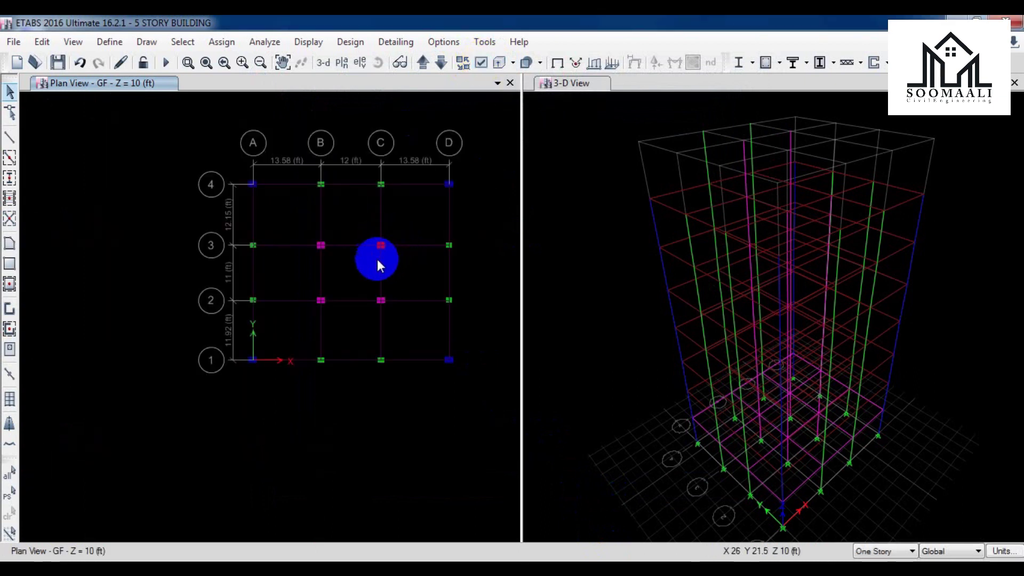
scroll(374, 256, up, 3)
scroll(374, 254, down, 3)
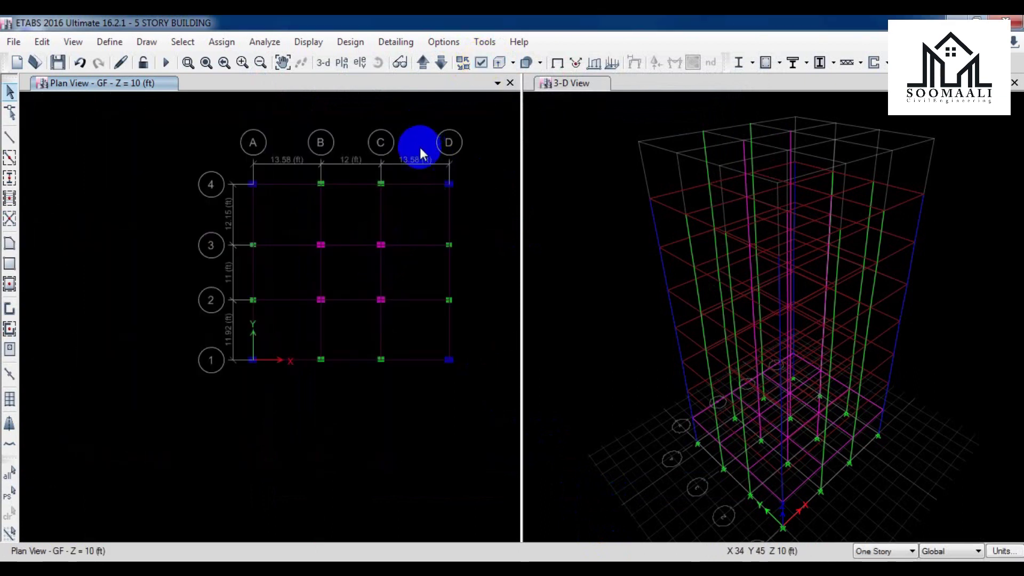
click(481, 63)
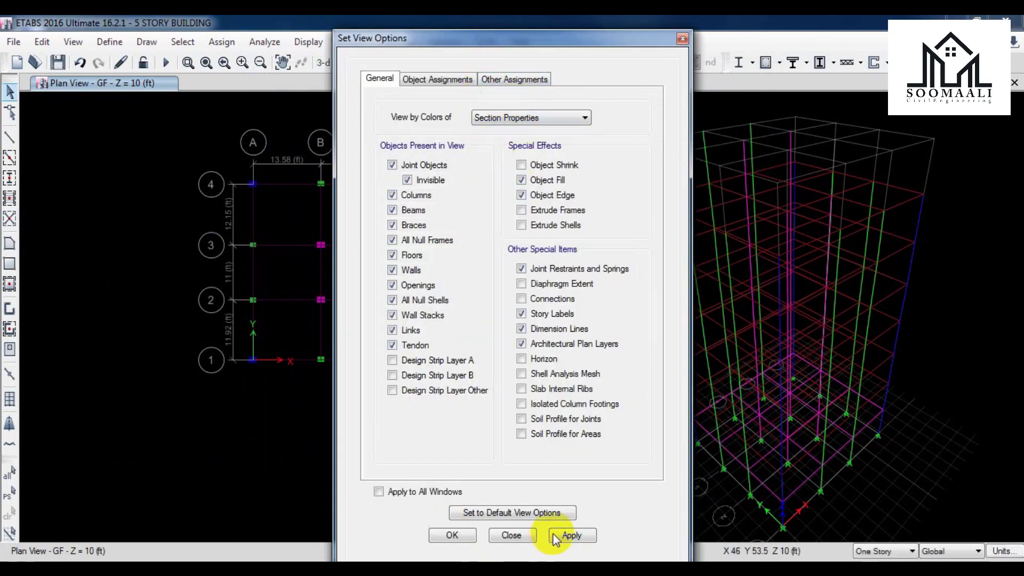
click(570, 536)
click(774, 81)
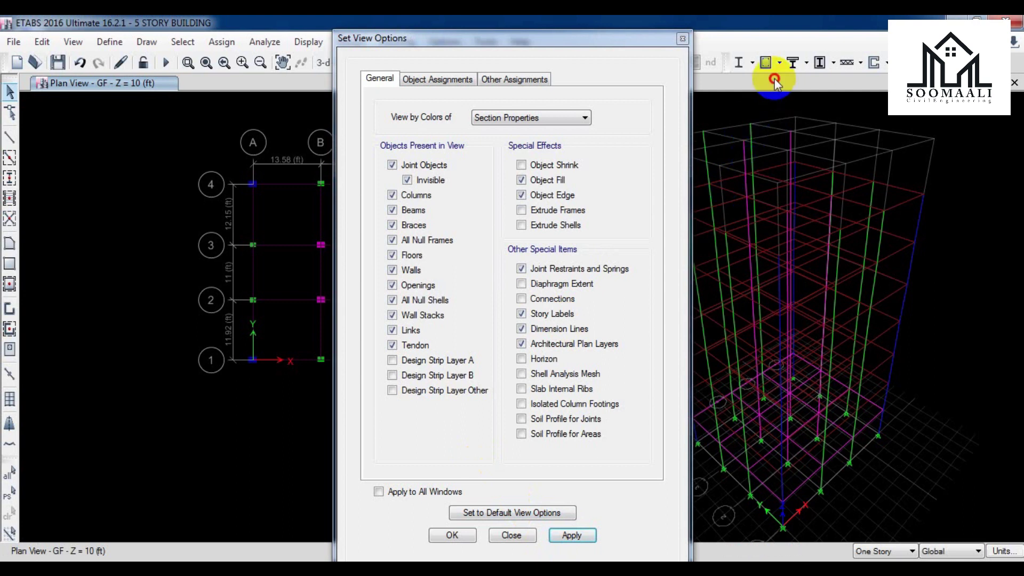
click(571, 535)
scroll(772, 465, up, 5)
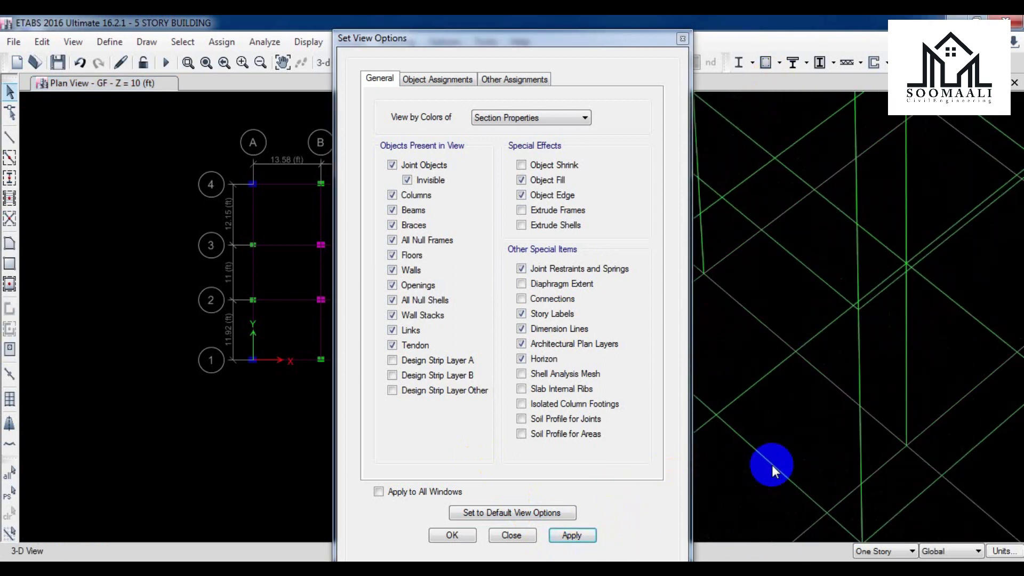
click(682, 38)
middle_drag(473, 291, 420, 301)
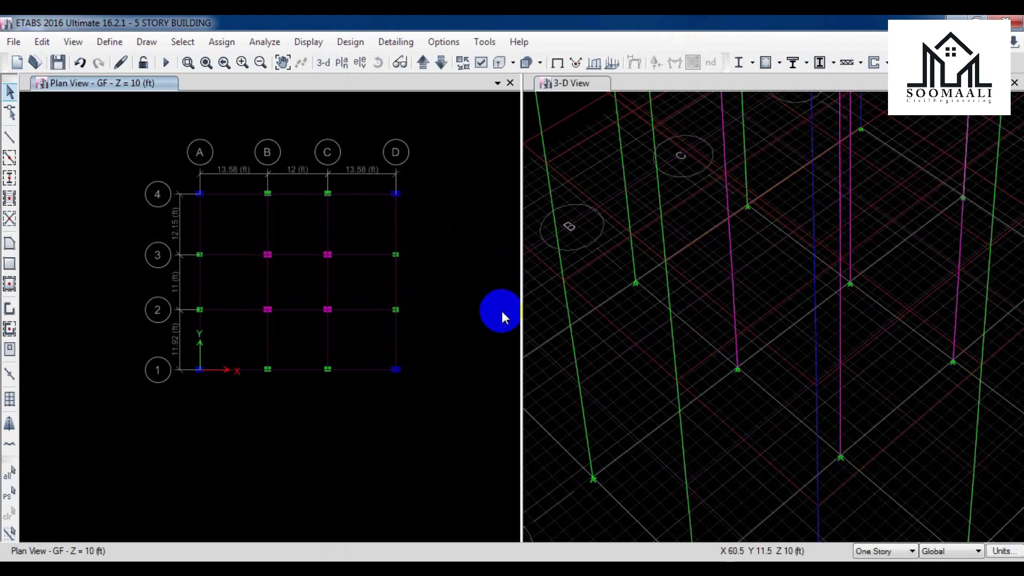
Place a Slab stair 7" floor in the GF bay between grid lines B–C and 3–4 with Quick Draw Floor.
click(76, 190)
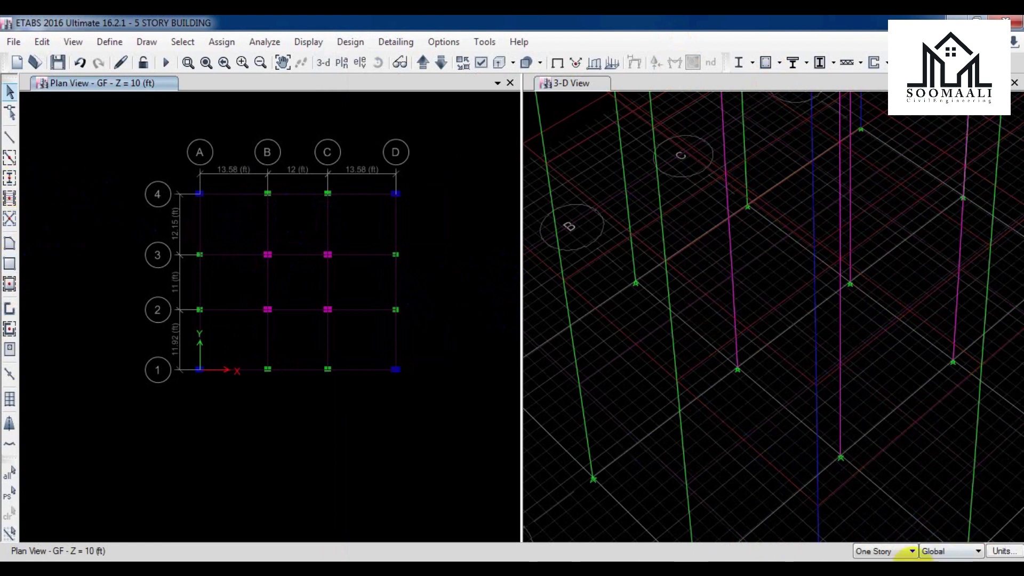
click(889, 556)
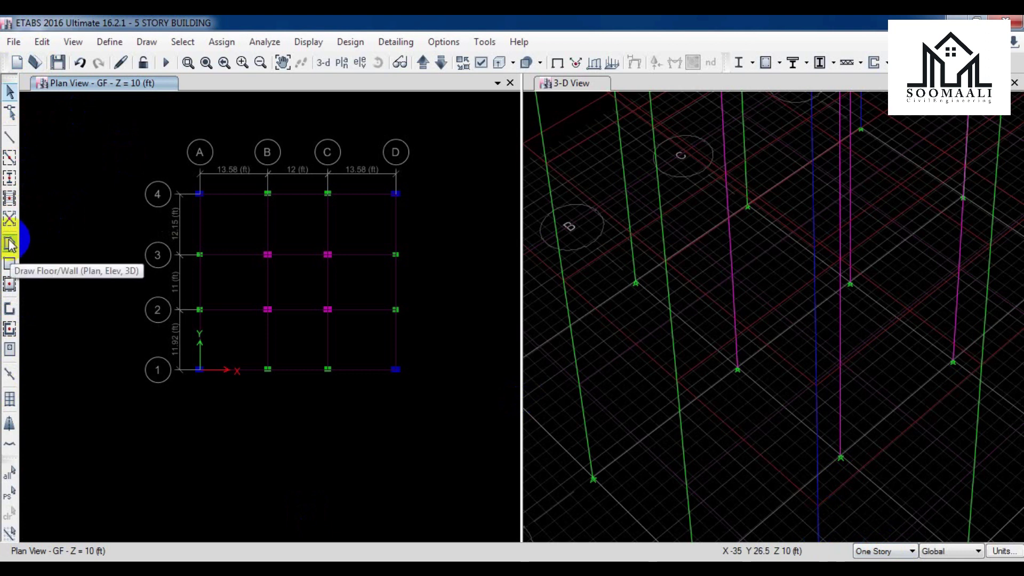
click(10, 285)
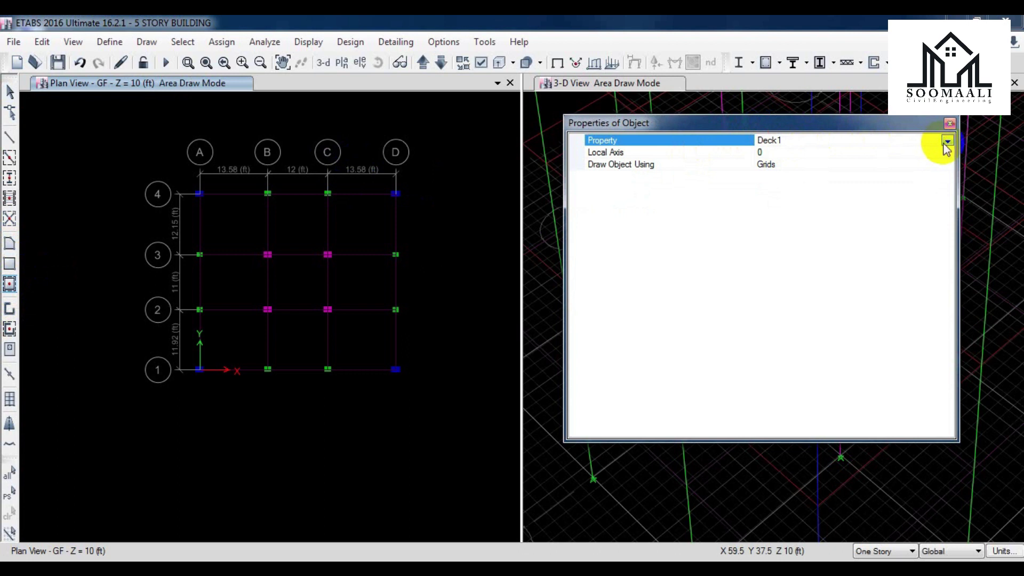
click(947, 140)
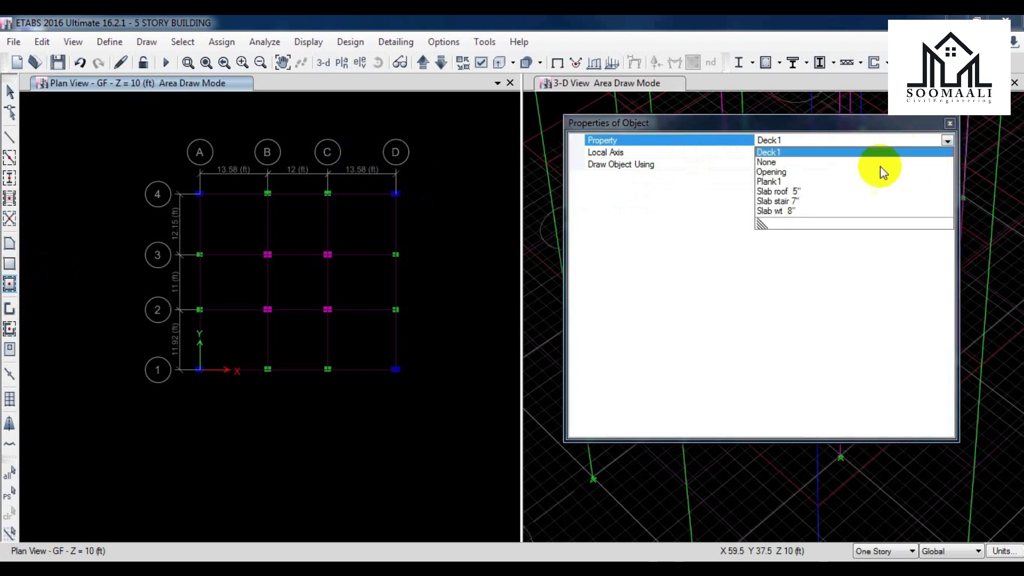
click(787, 202)
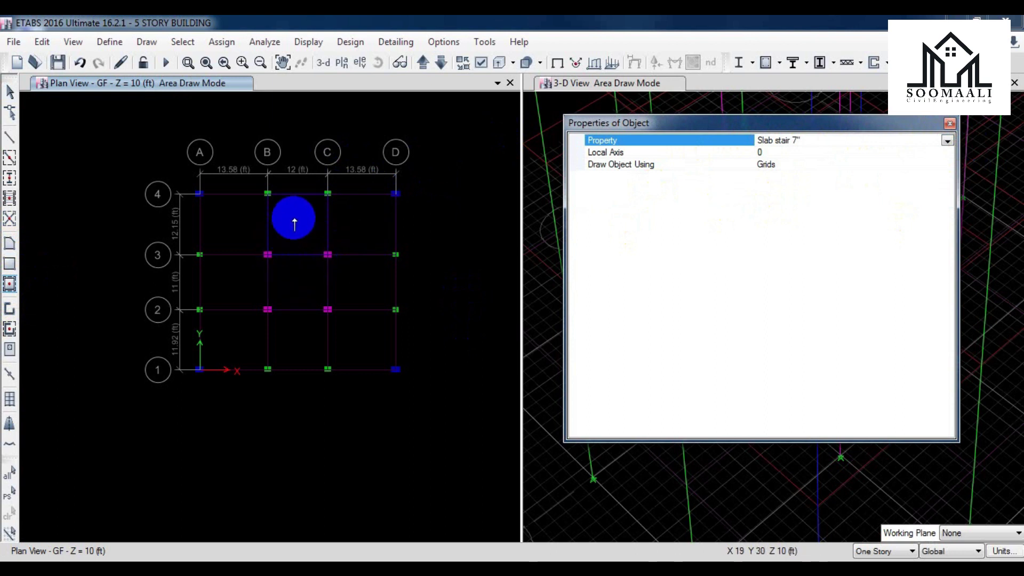
click(294, 220)
click(770, 153)
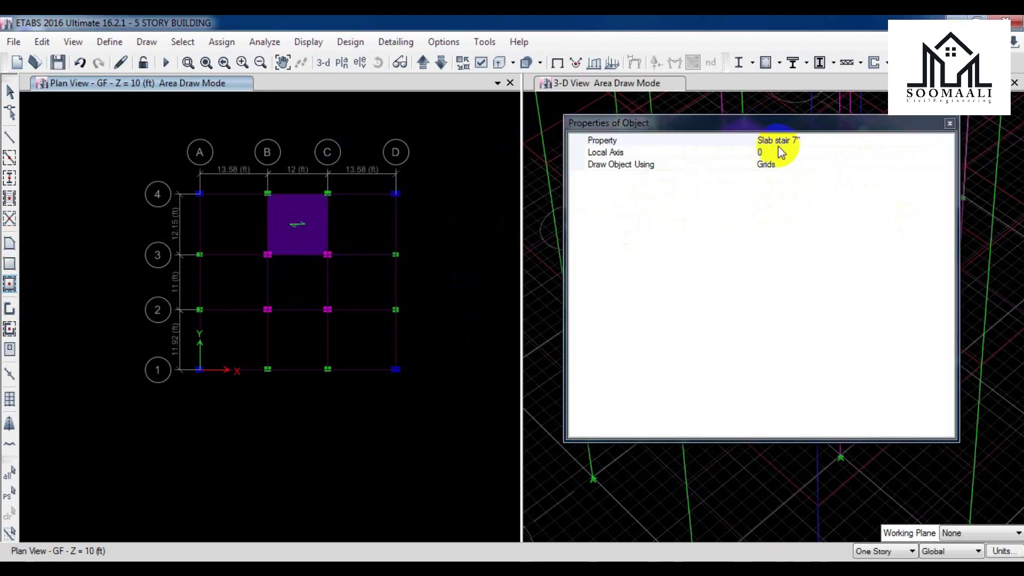
Draw a rectangular Slab roof 5" floor on GF from grid point A-4 to grid point B-3.
click(10, 284)
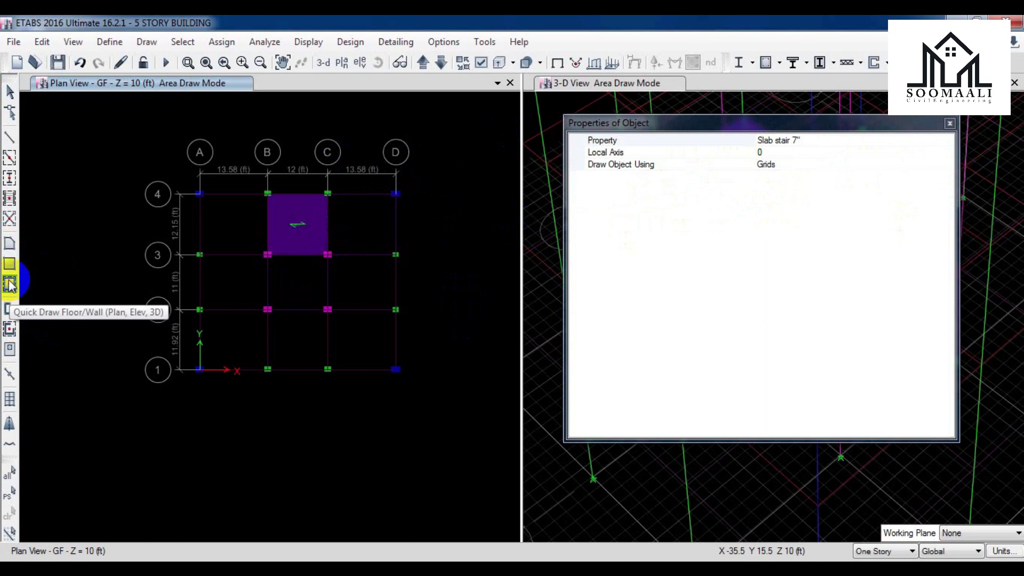
click(950, 123)
click(9, 264)
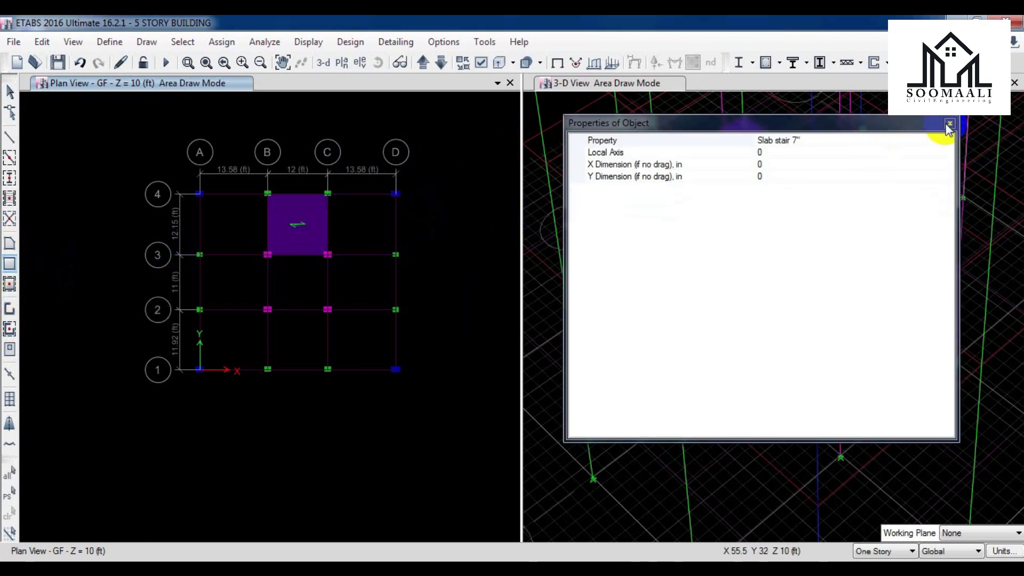
click(805, 141)
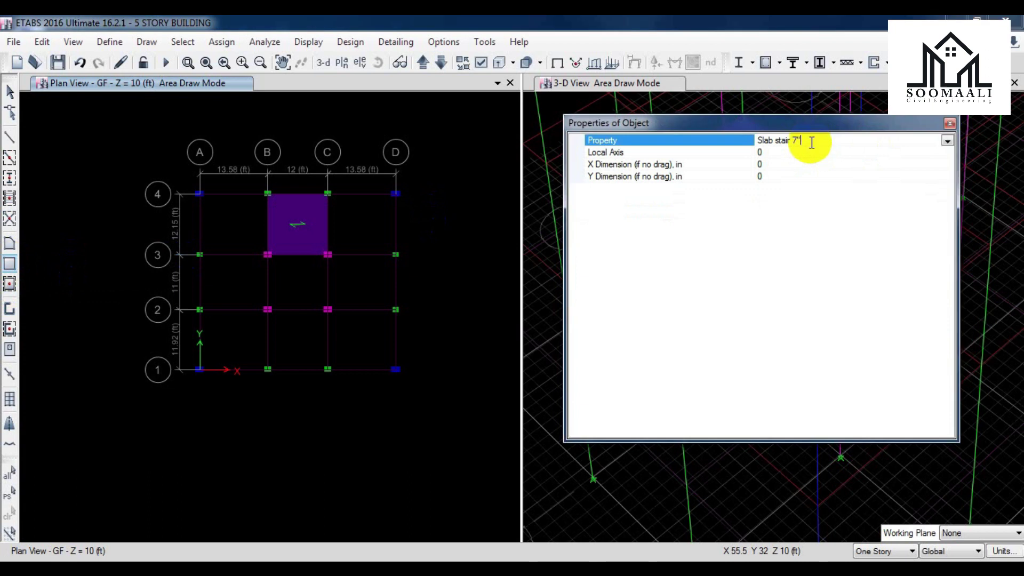
click(947, 141)
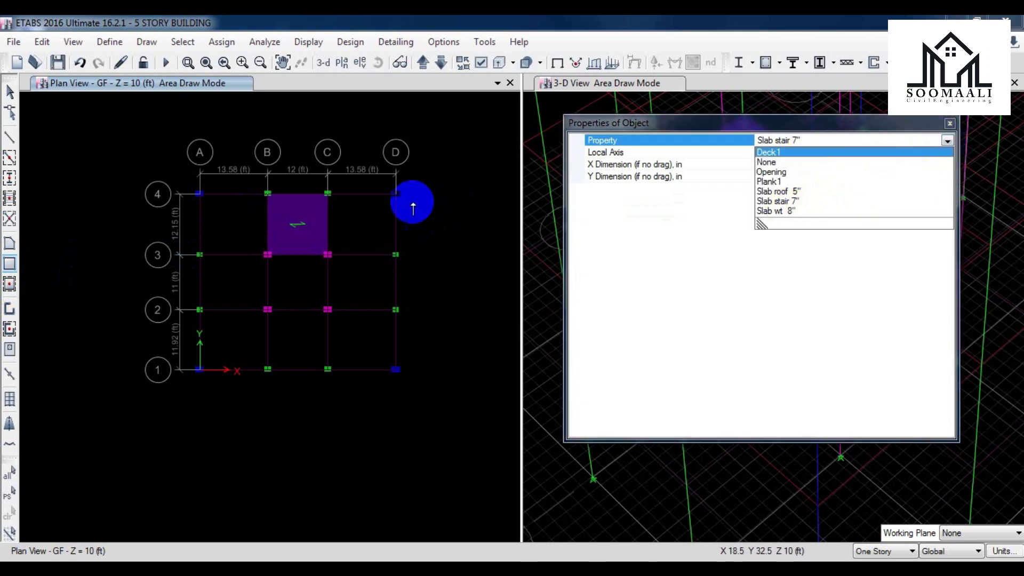
click(778, 190)
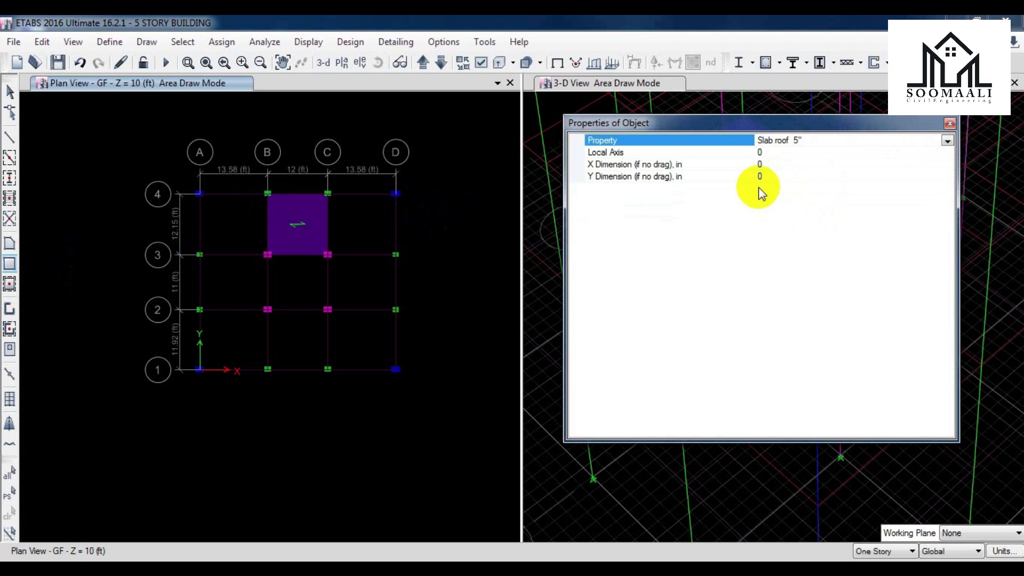
drag(832, 122, 870, 126)
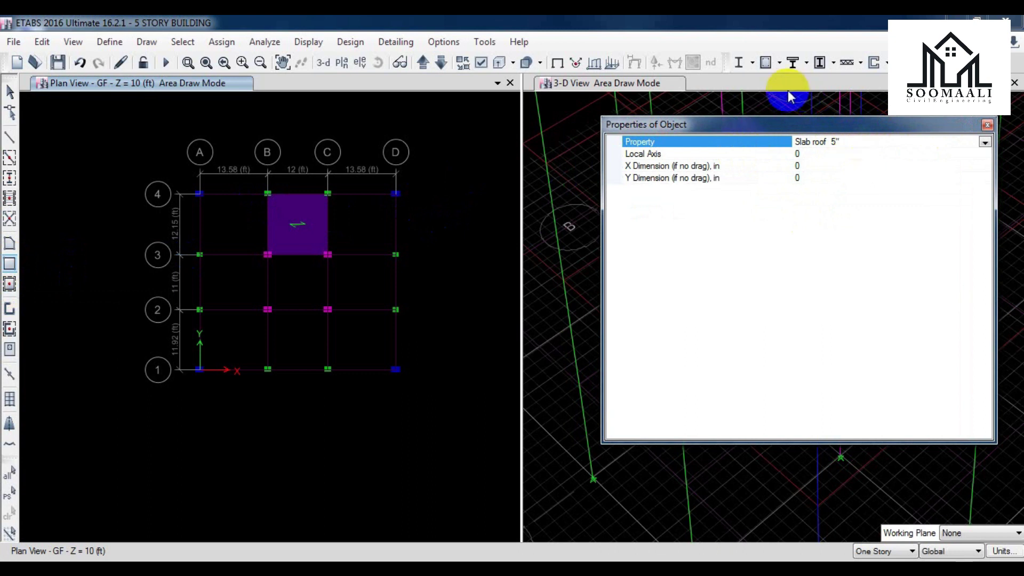
click(224, 230)
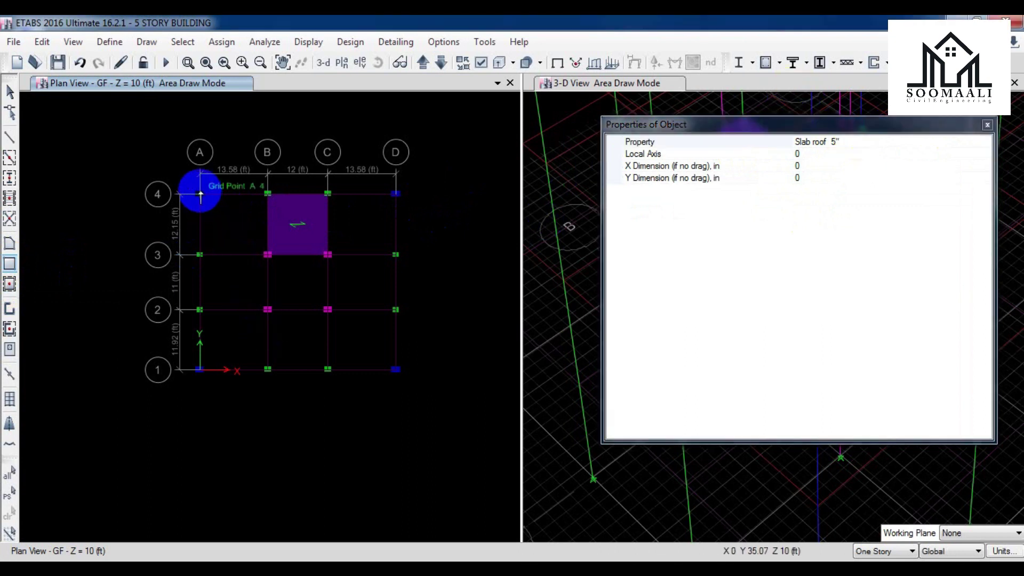
drag(201, 195, 265, 256)
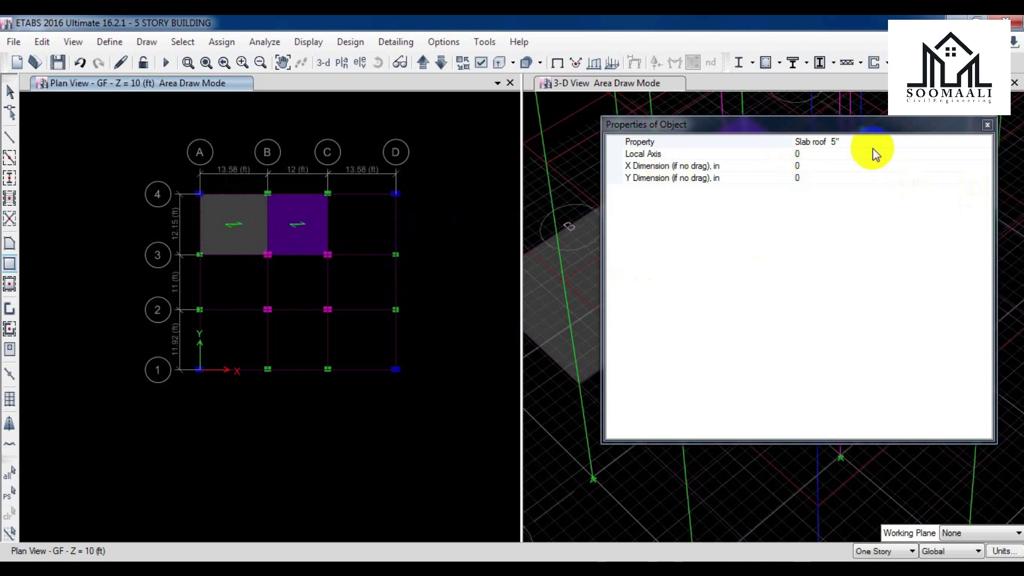
Draw a straight-edged Slab roof 5" floor on GF through grid points C-4, D-4, D-3 and C-3.
click(989, 125)
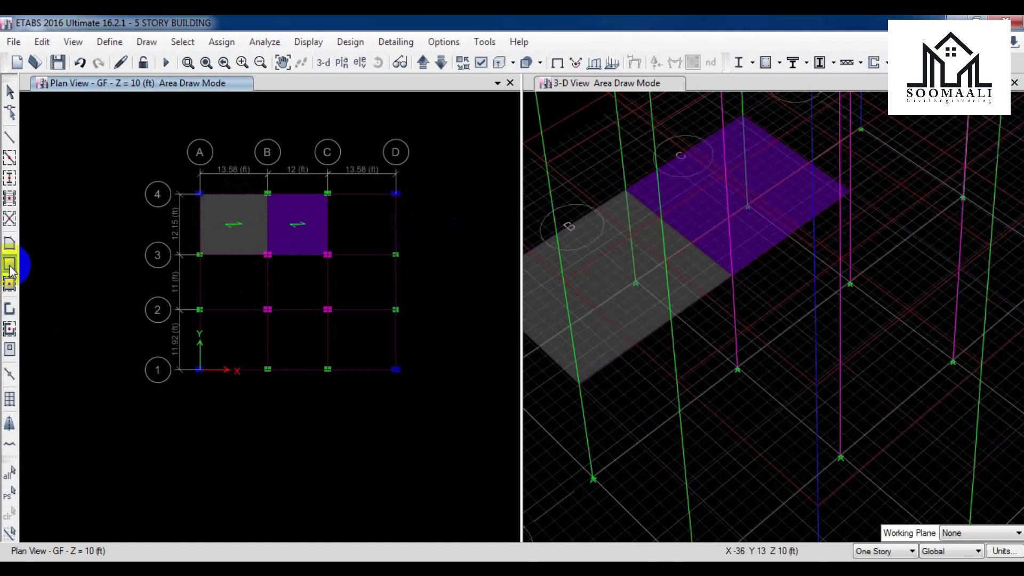
click(10, 243)
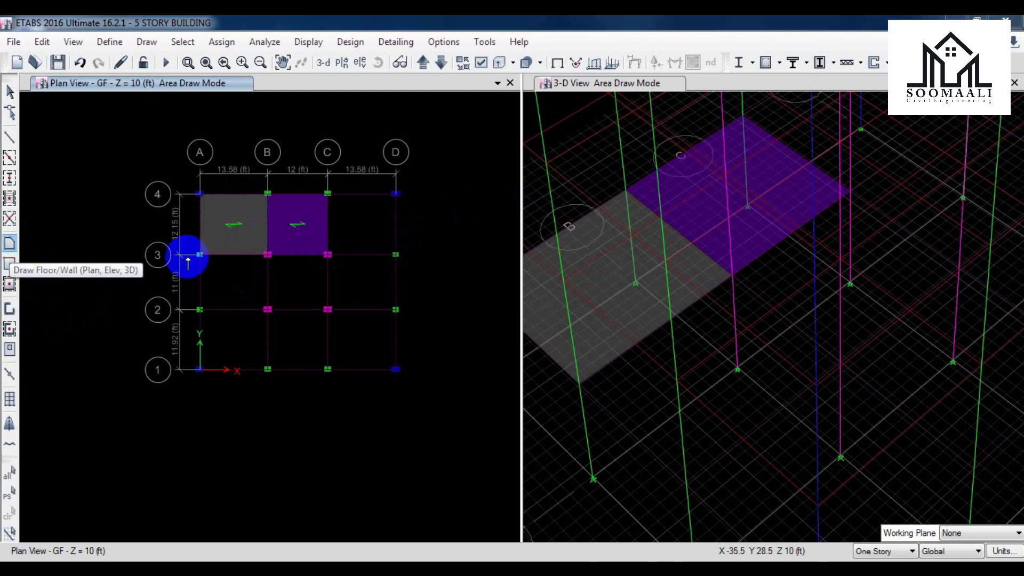
click(837, 142)
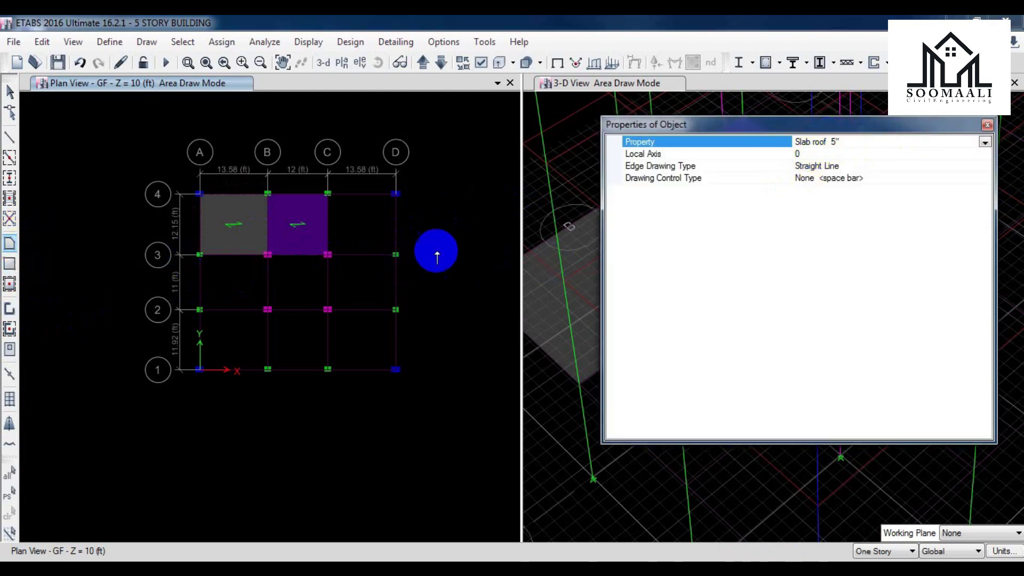
click(327, 195)
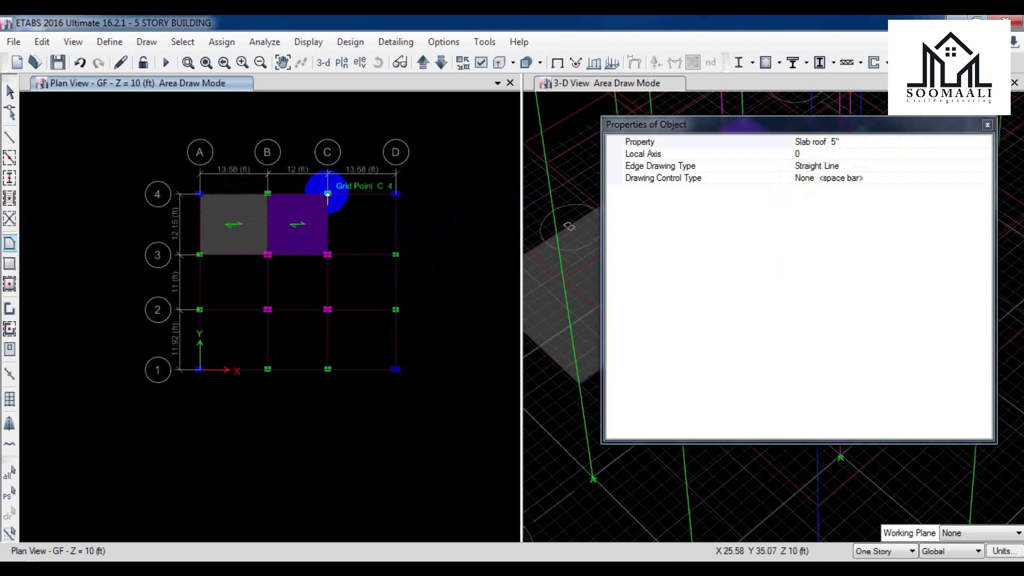
click(396, 198)
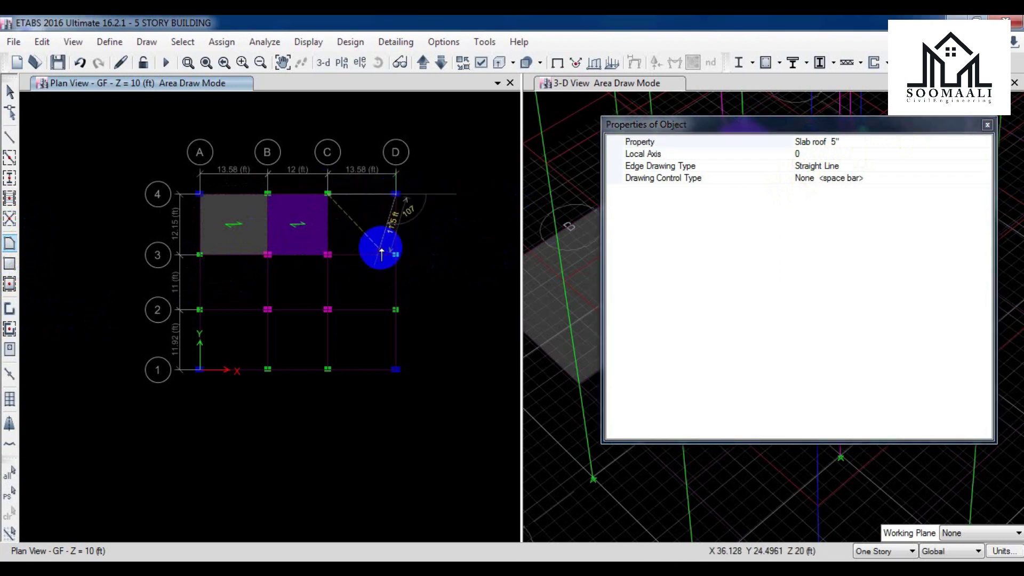
click(395, 254)
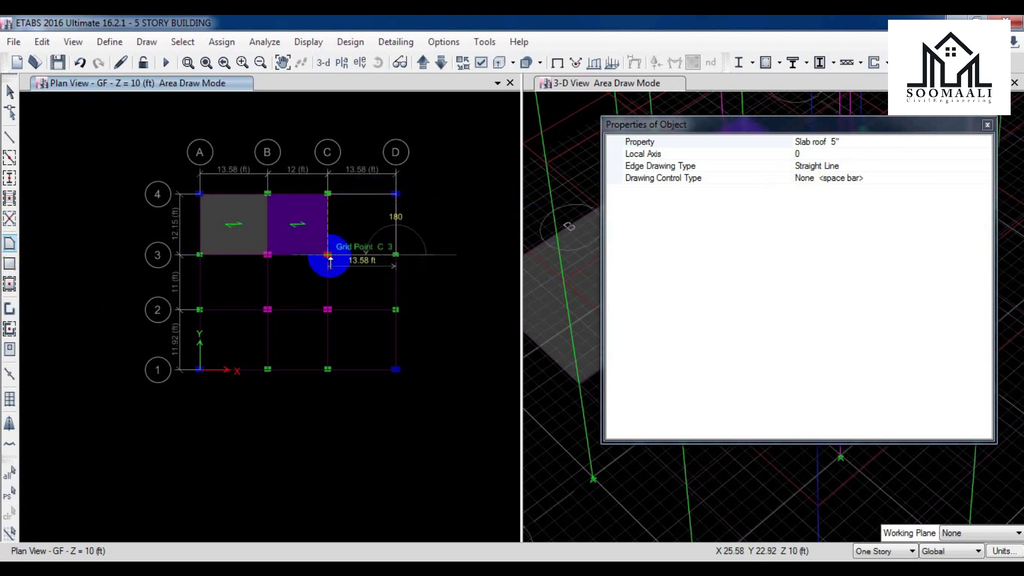
click(328, 254)
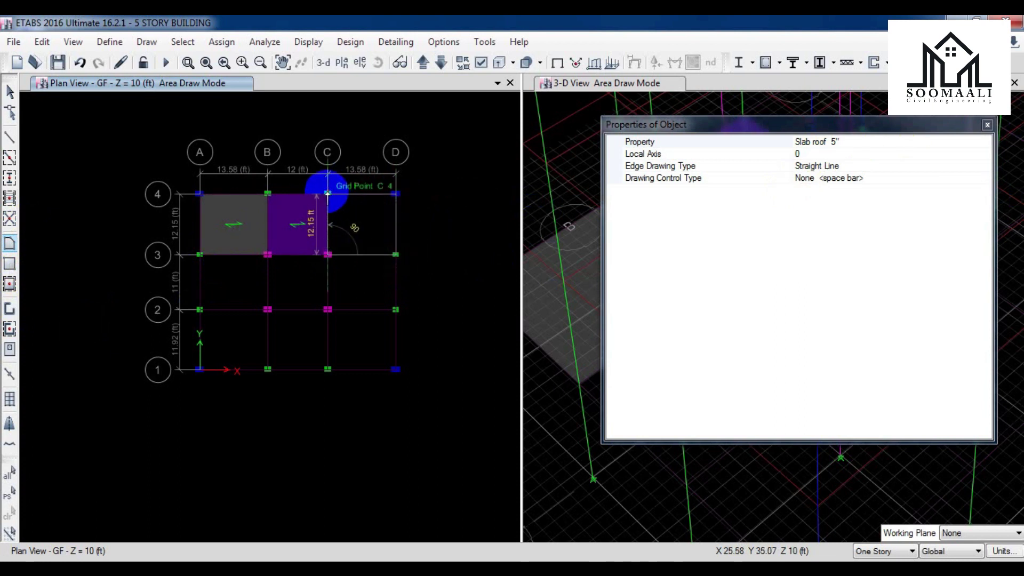
double_click(328, 194)
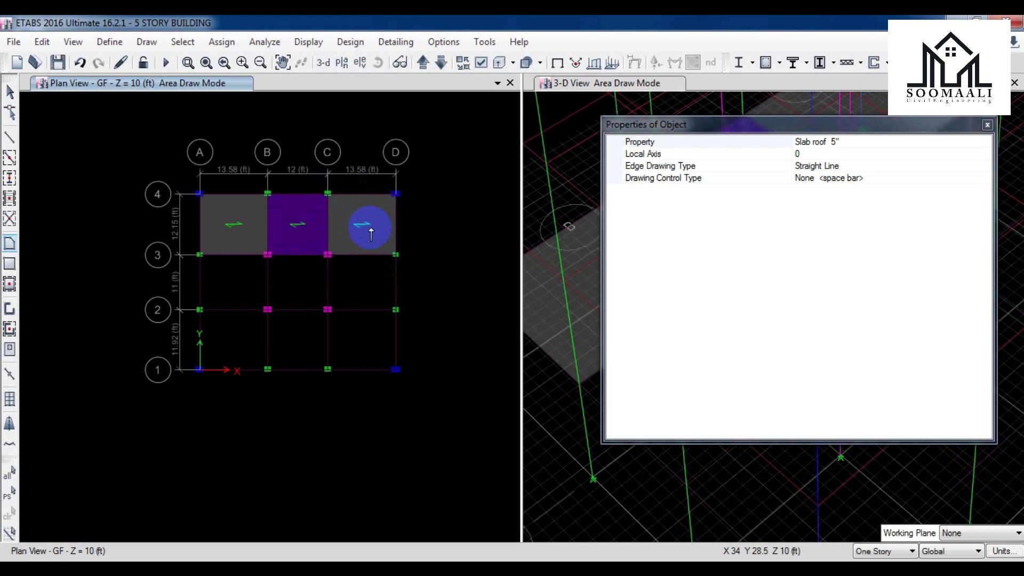
key(Escape)
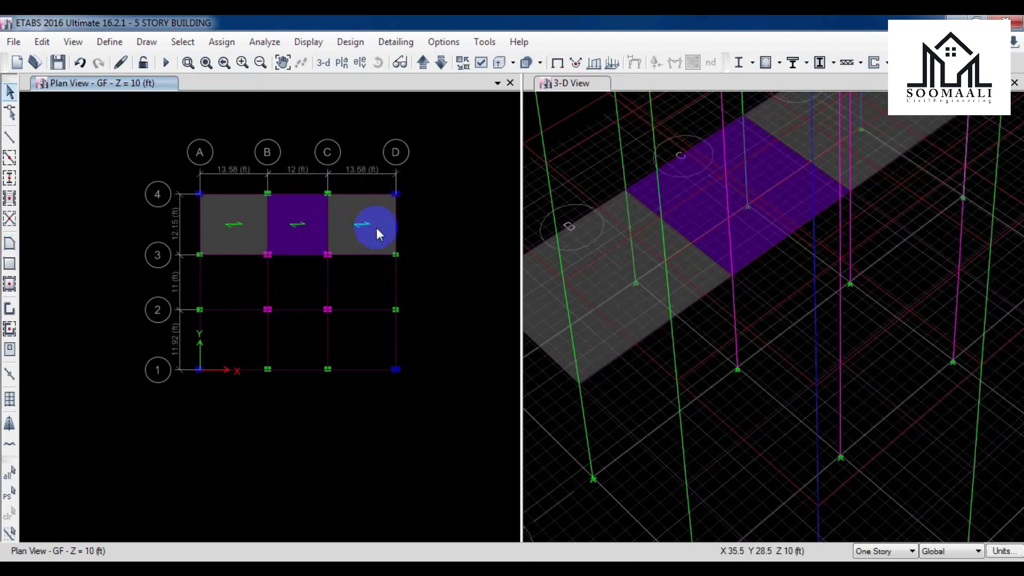
Fill the six GF bays between grid lines 1 and 3 with Slab roof 5" using Quick Draw Floor.
click(9, 284)
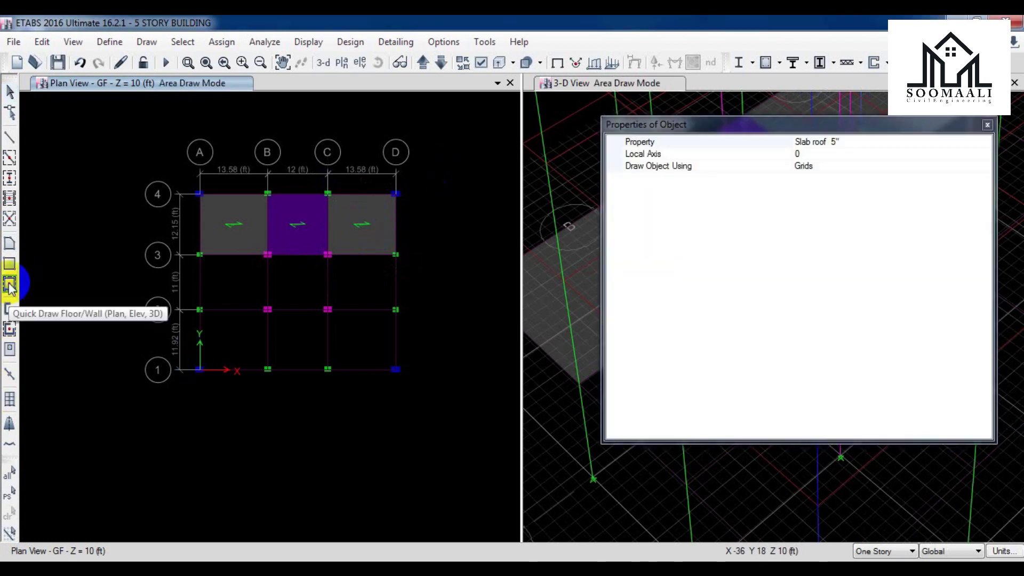
click(263, 283)
click(293, 280)
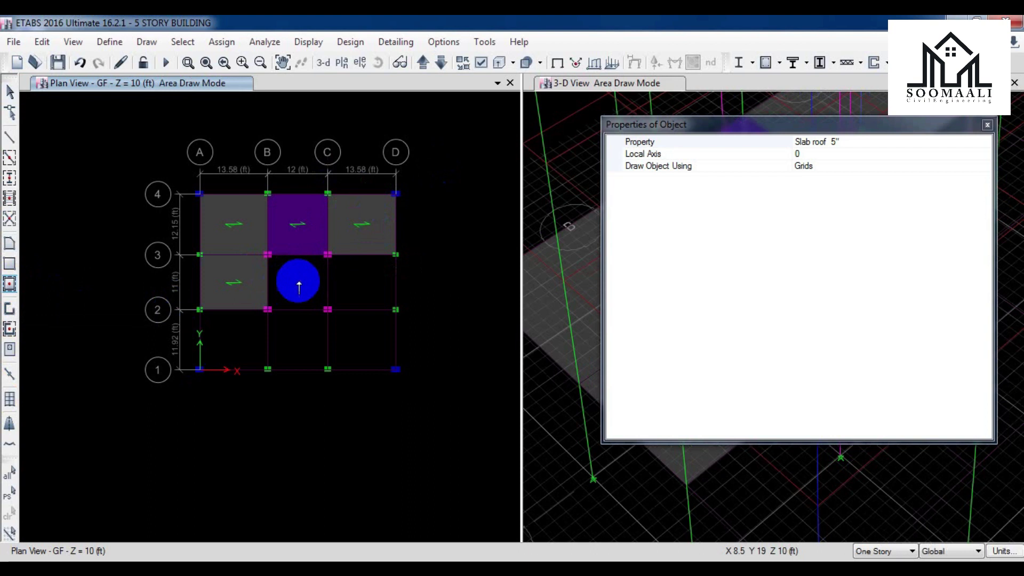
click(360, 281)
click(342, 340)
click(296, 342)
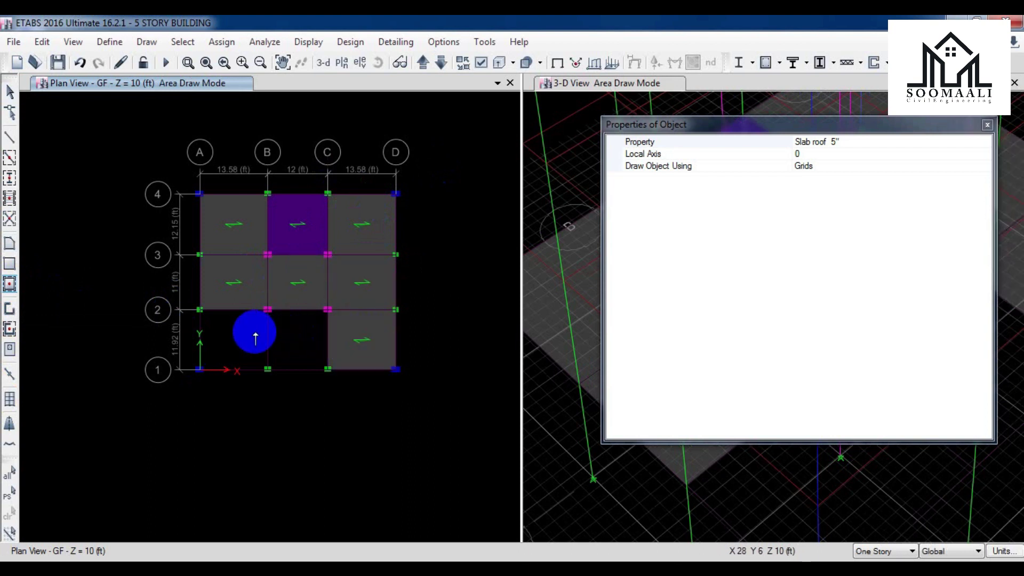
click(244, 333)
click(590, 302)
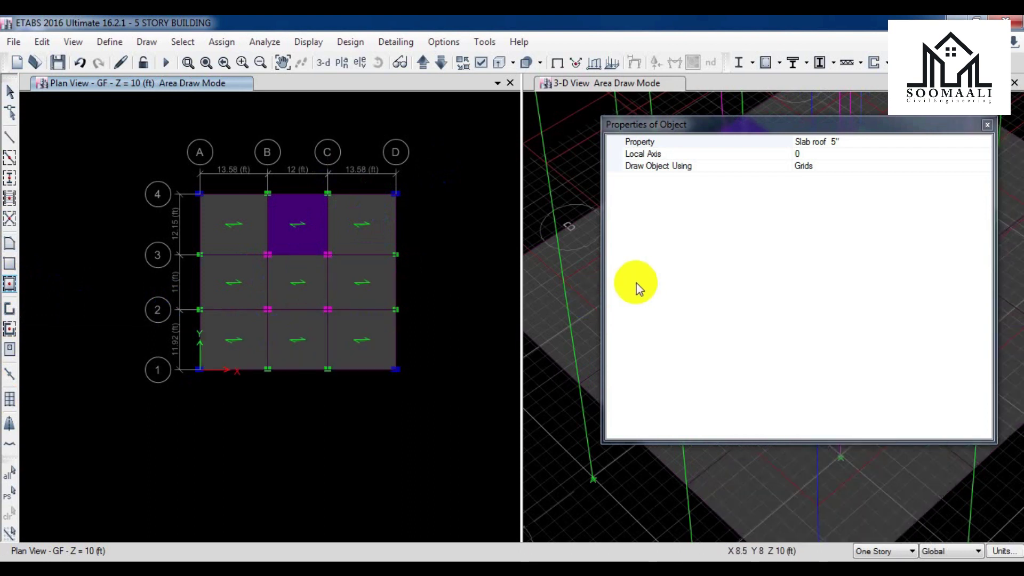
key(Escape)
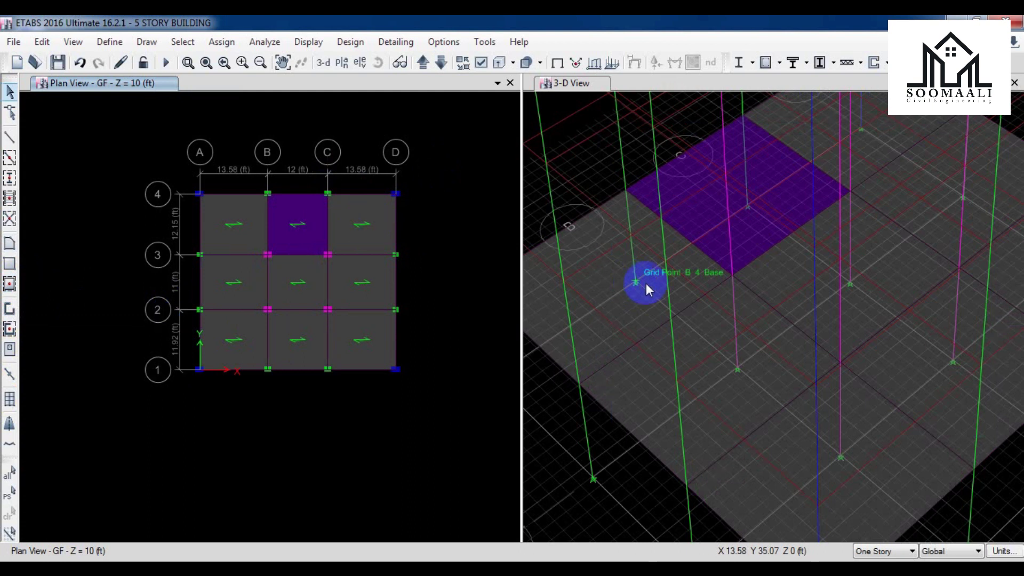
scroll(758, 306, down, 5)
scroll(758, 306, down, 3)
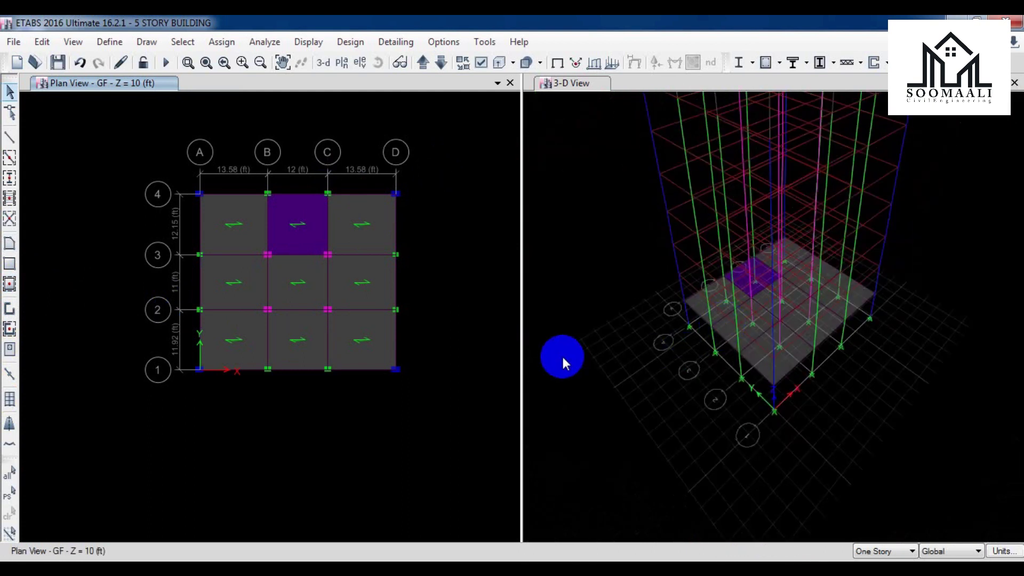
key(ctrl+r)
click(621, 135)
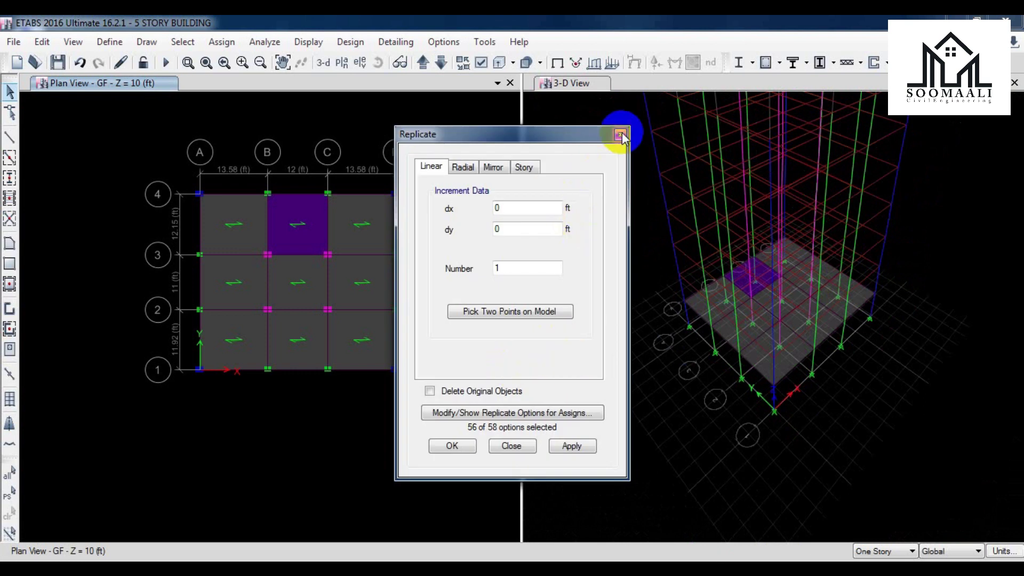
Select all floor slabs that have the Slab roof 5" and Slab stair 7" properties.
click(181, 43)
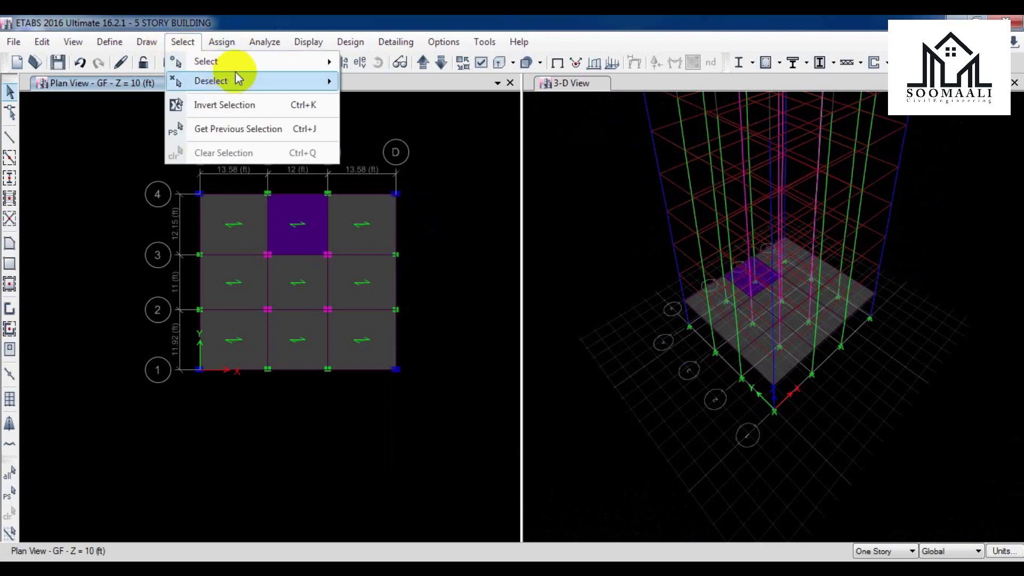
mouse_move(290, 66)
mouse_move(480, 194)
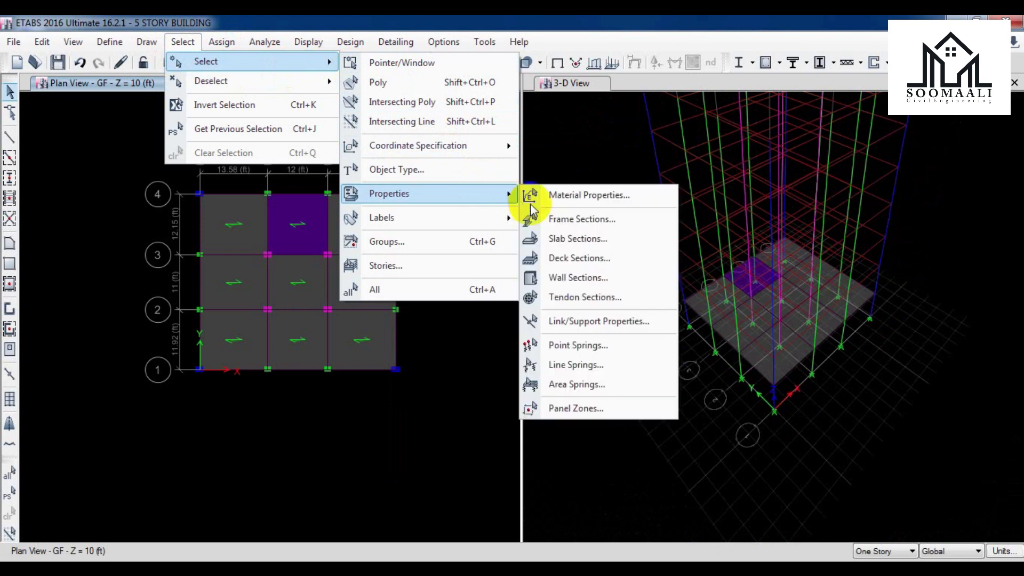
click(587, 240)
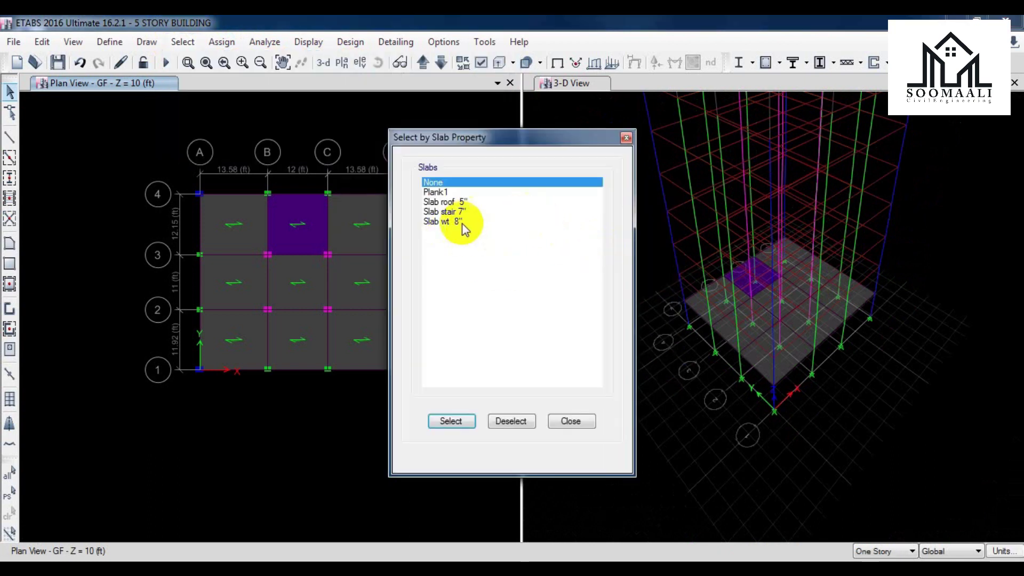
click(484, 212)
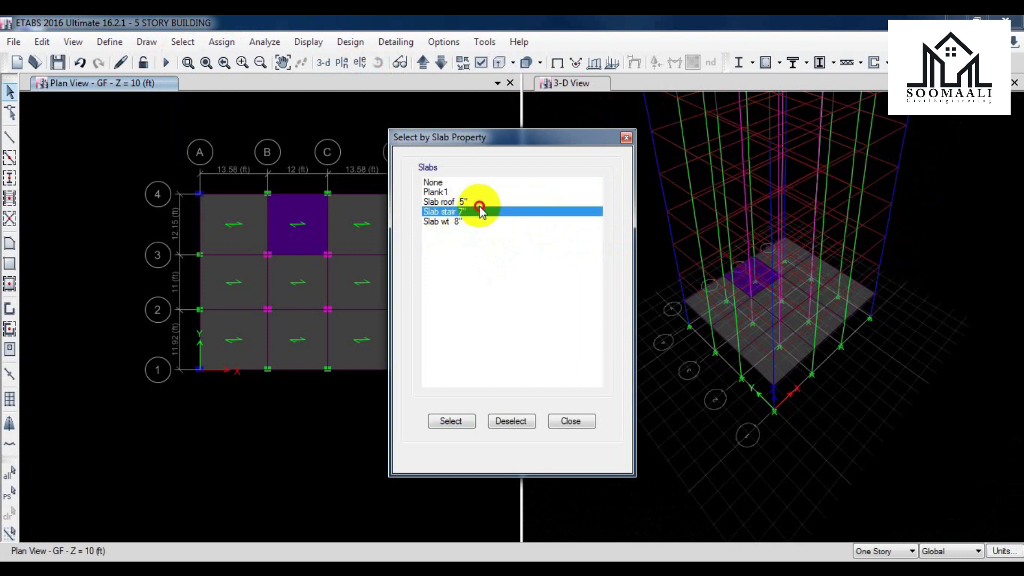
ctrl+click(480, 203)
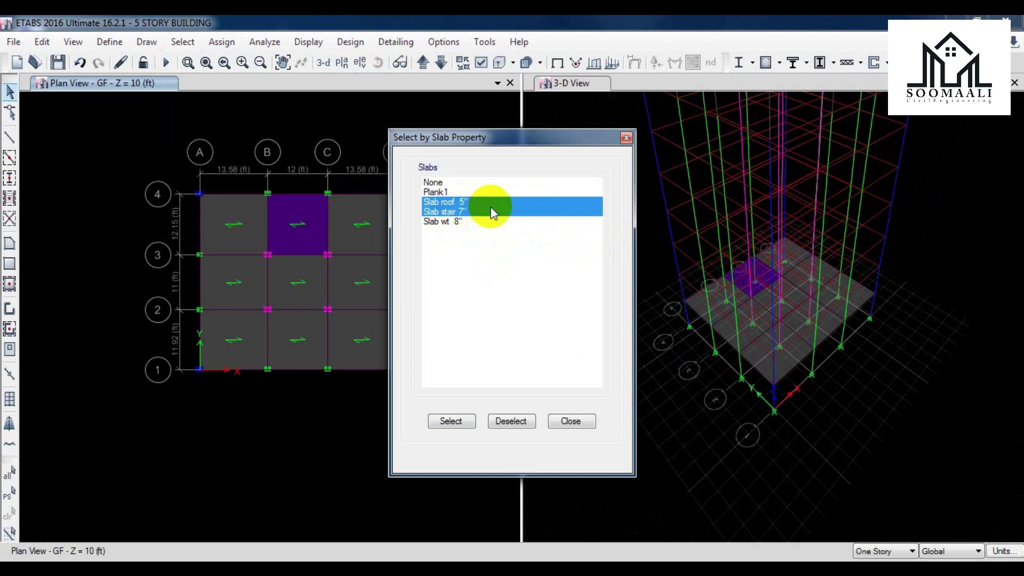
click(451, 421)
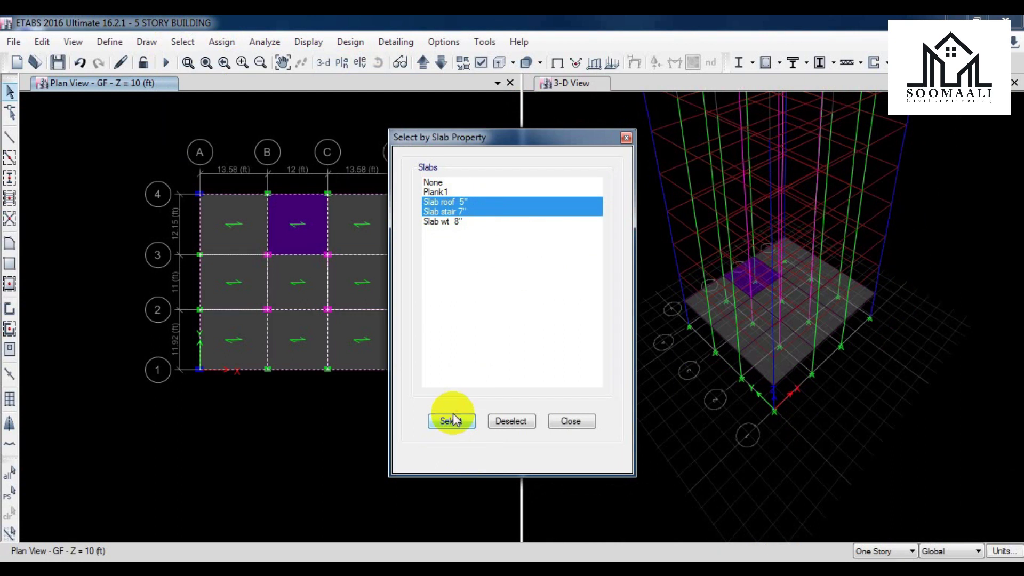
click(570, 422)
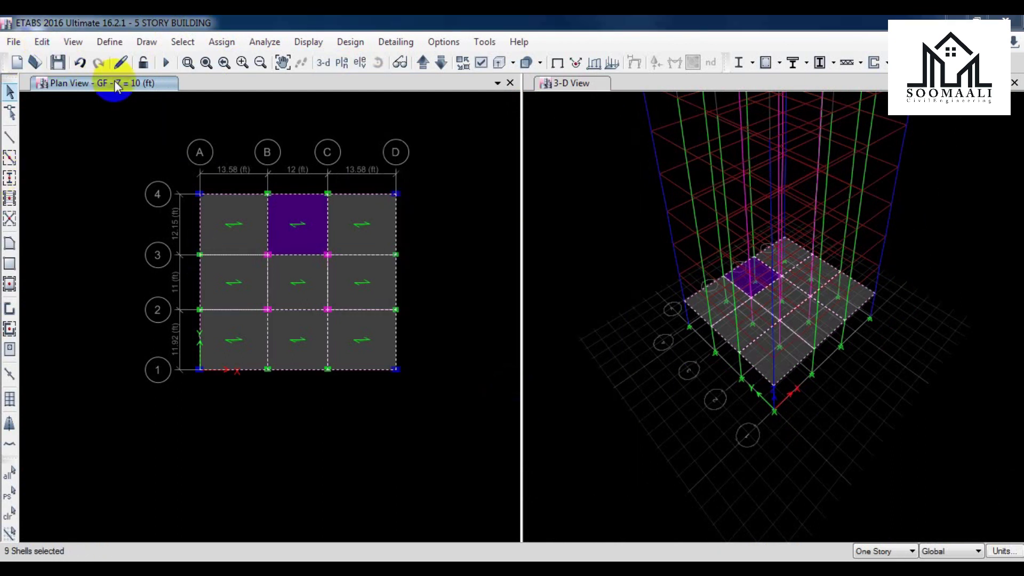
Replicate the selected GF slabs on stories Story2, Story3, Story4, Story5 and Roof.
key(ctrl+r)
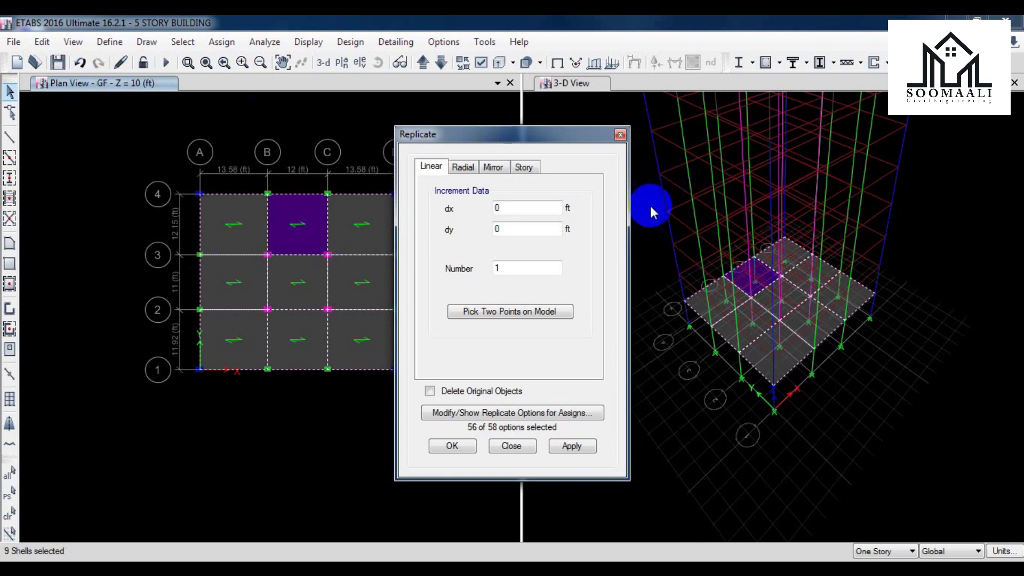
click(524, 167)
drag(478, 261, 471, 220)
click(572, 447)
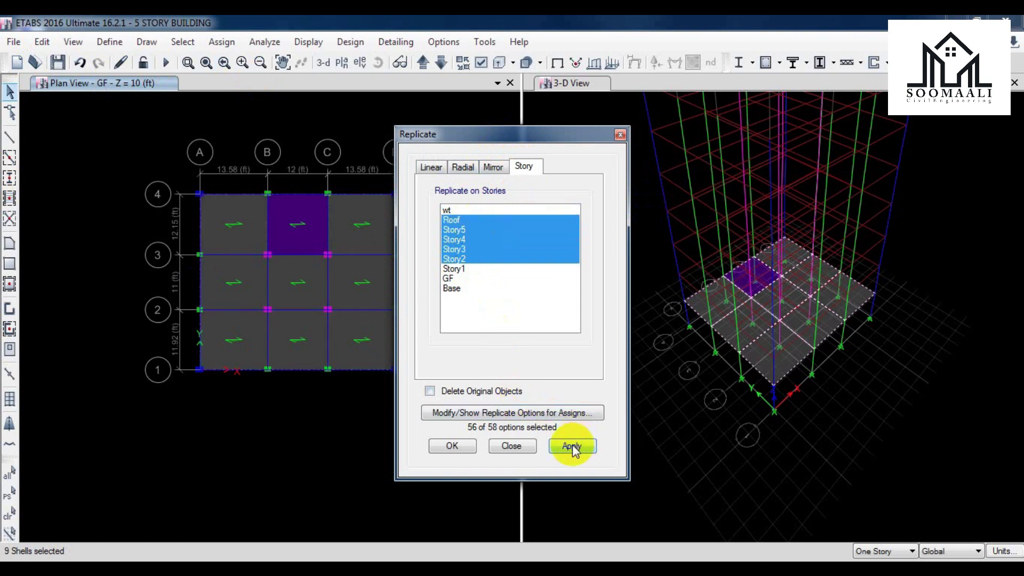
click(512, 446)
middle_drag(605, 381, 595, 449)
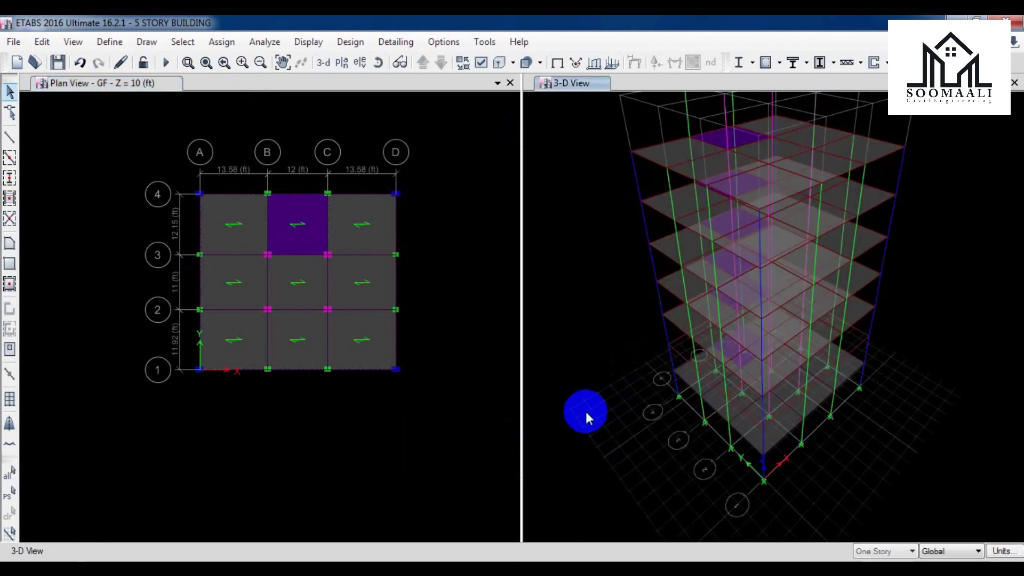
scroll(588, 406, down, 3)
scroll(587, 404, up, 4)
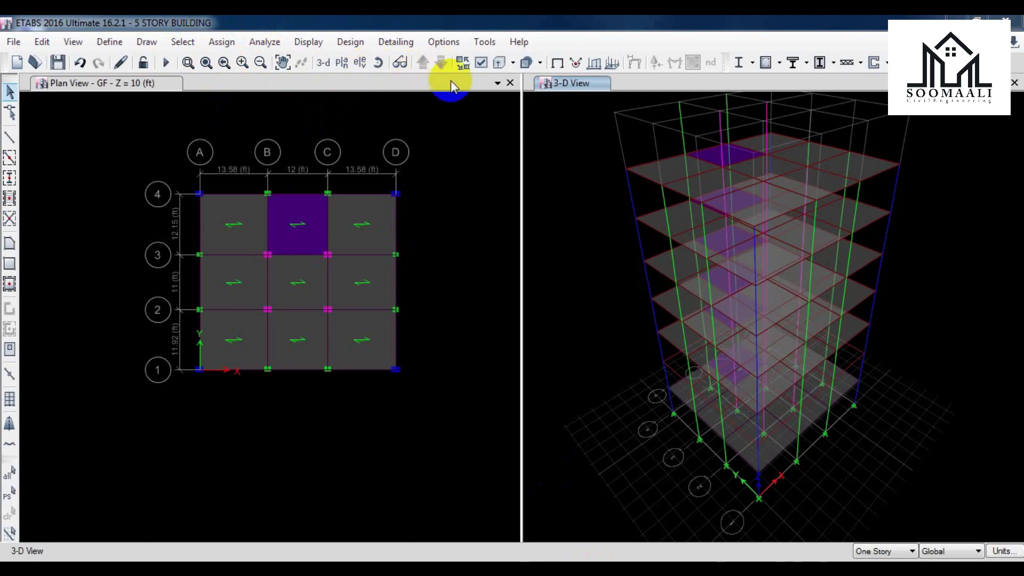
Switch the plan view from GF up to the wt story.
click(437, 133)
click(423, 64)
click(423, 64)
click(423, 63)
click(423, 63)
click(423, 63)
click(423, 63)
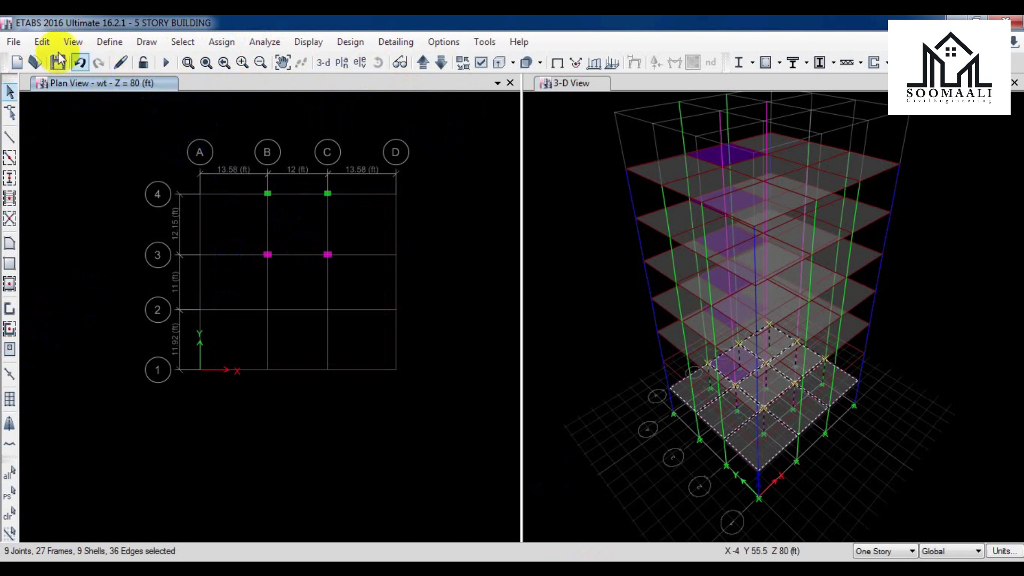
Place a Slab wt 8" floor on the wt story in the bay between grid lines B–C and 3–4 with Quick Draw Floor.
click(10, 285)
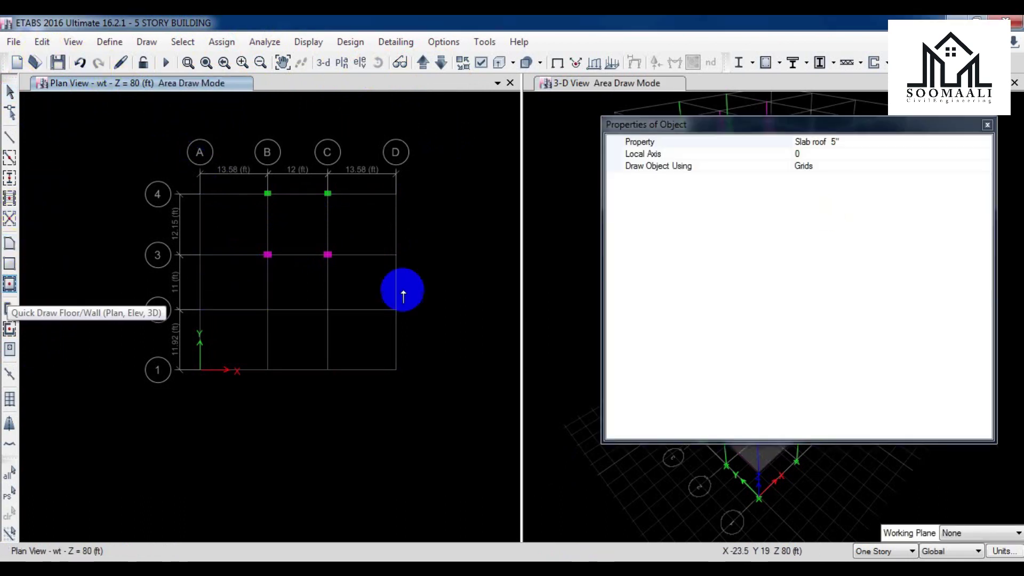
click(838, 143)
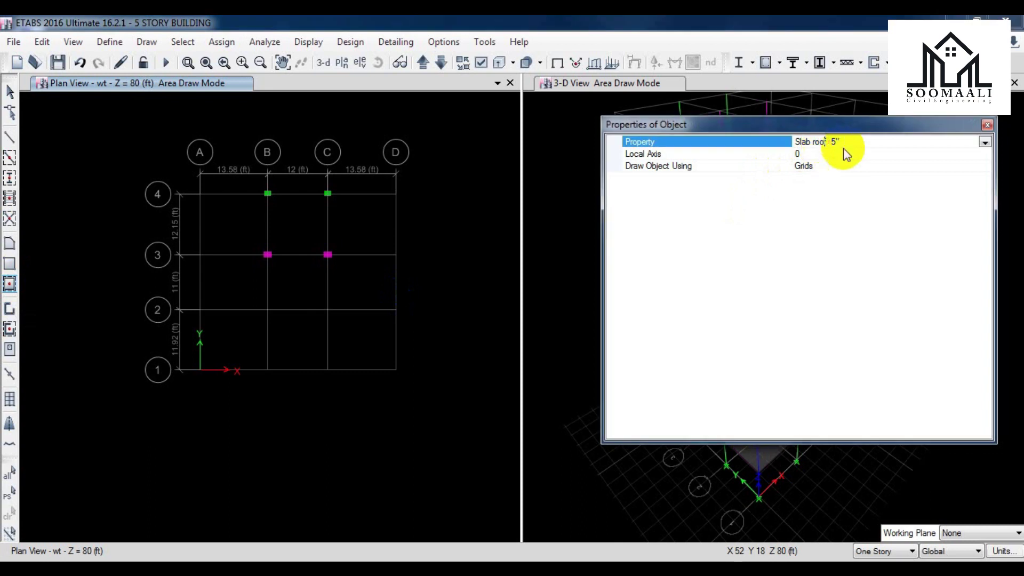
click(985, 143)
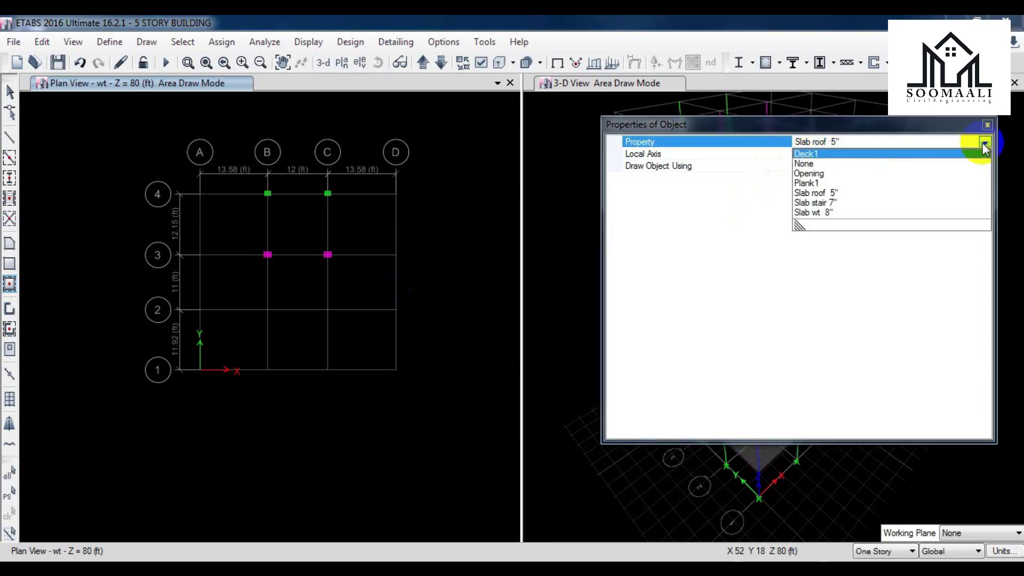
click(834, 214)
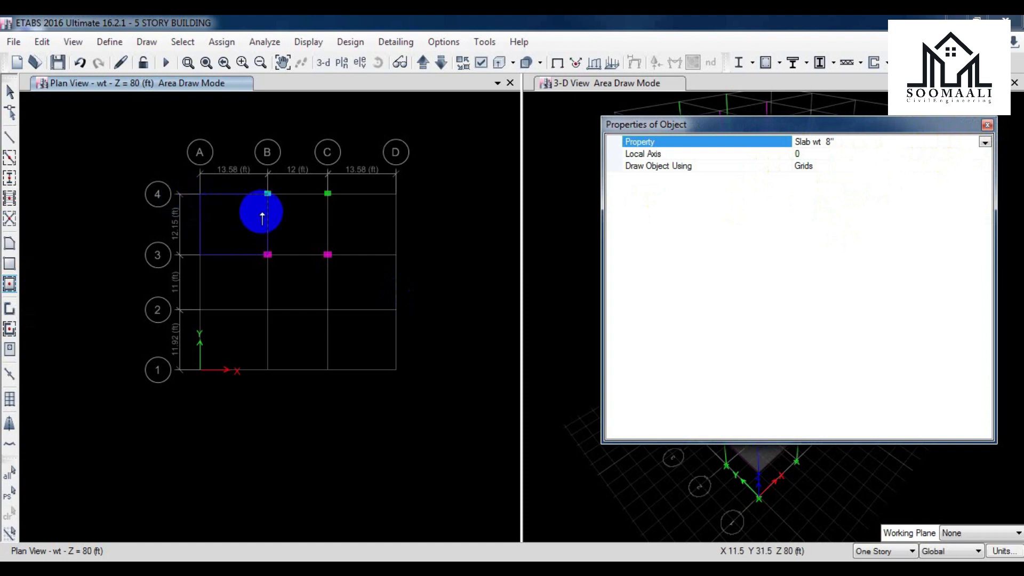
click(299, 217)
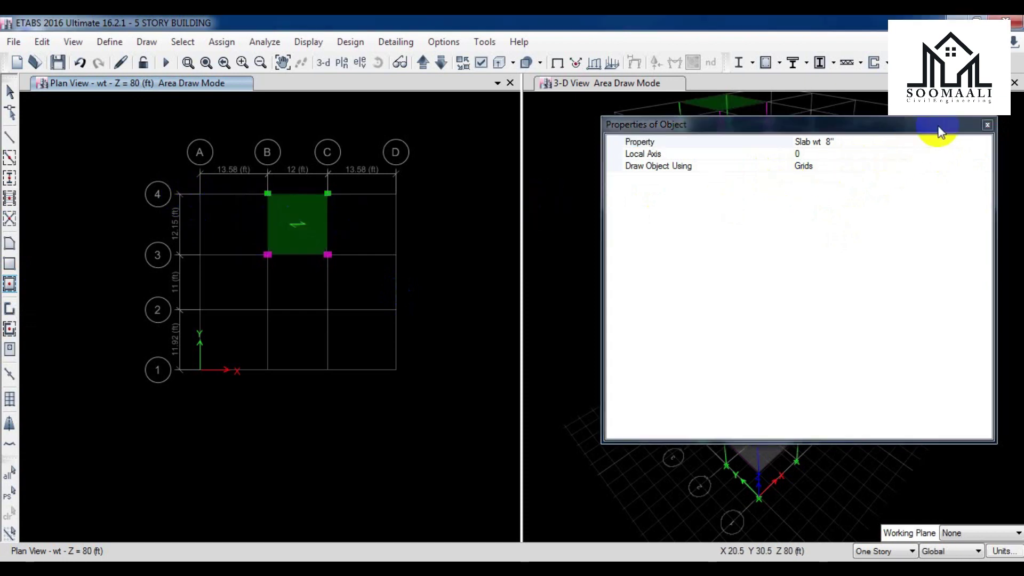
click(987, 127)
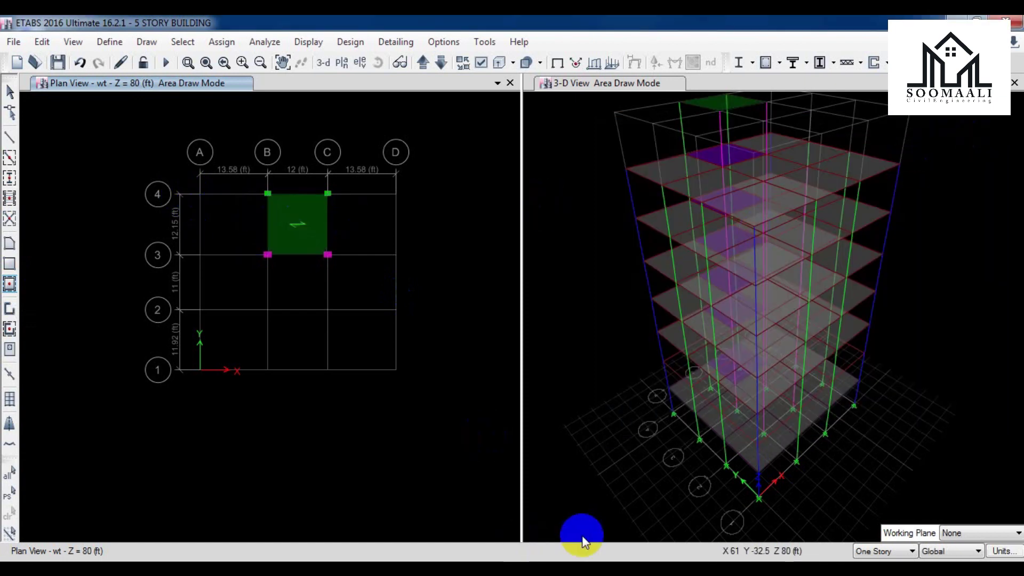